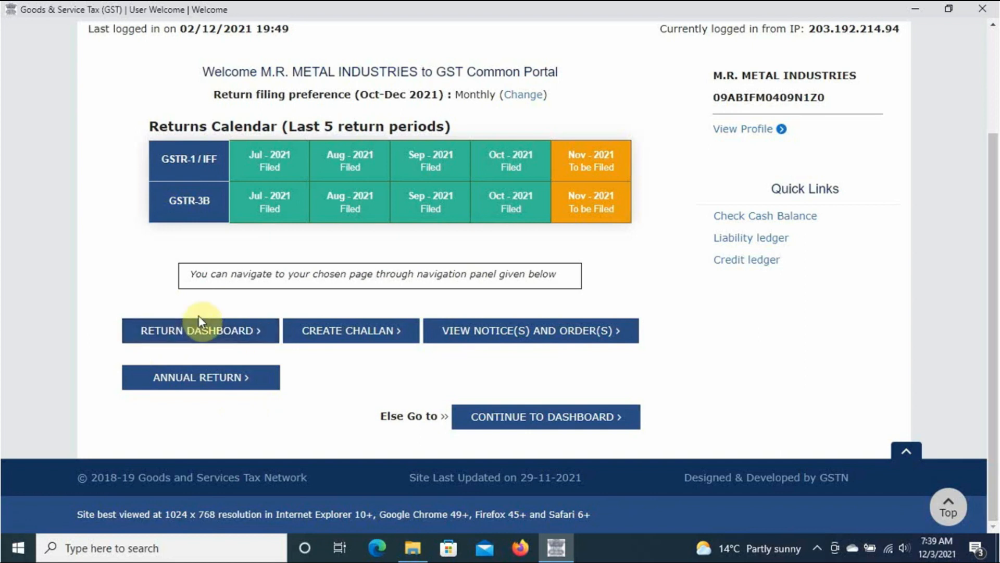
Open the File Returns page from the GST portal's returns services.
scroll(199, 318, up, 3)
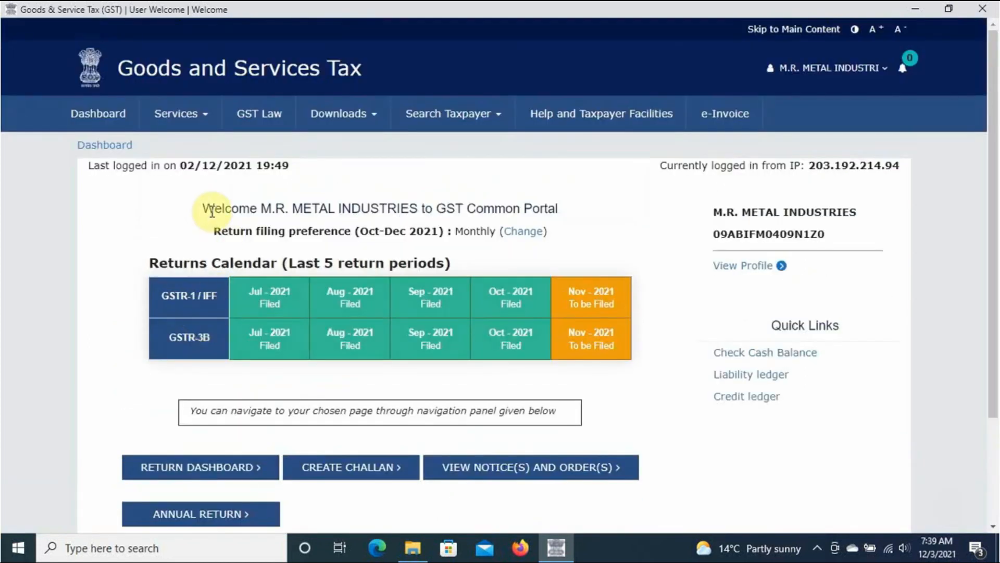
mouse_move(203, 122)
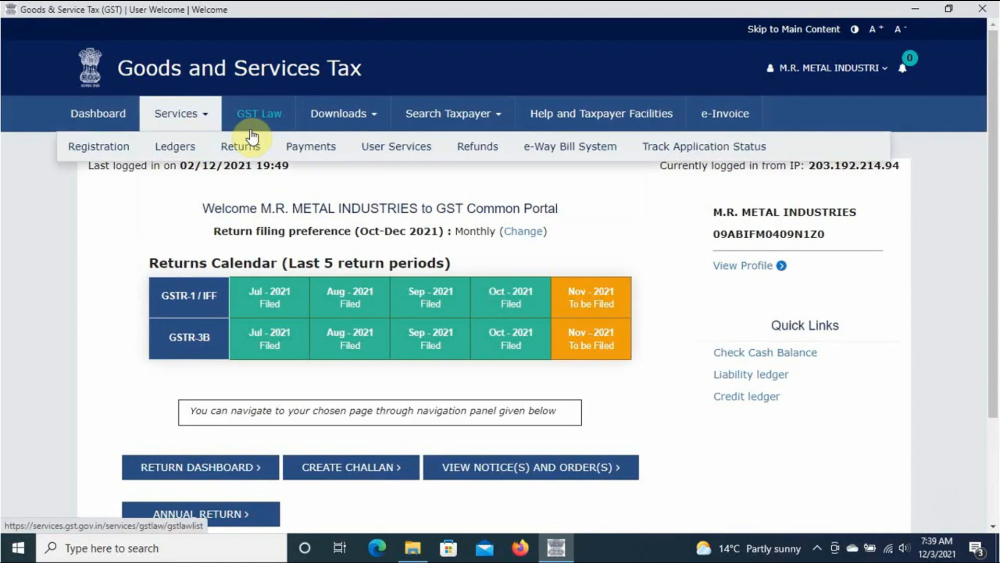
mouse_move(252, 156)
click(134, 179)
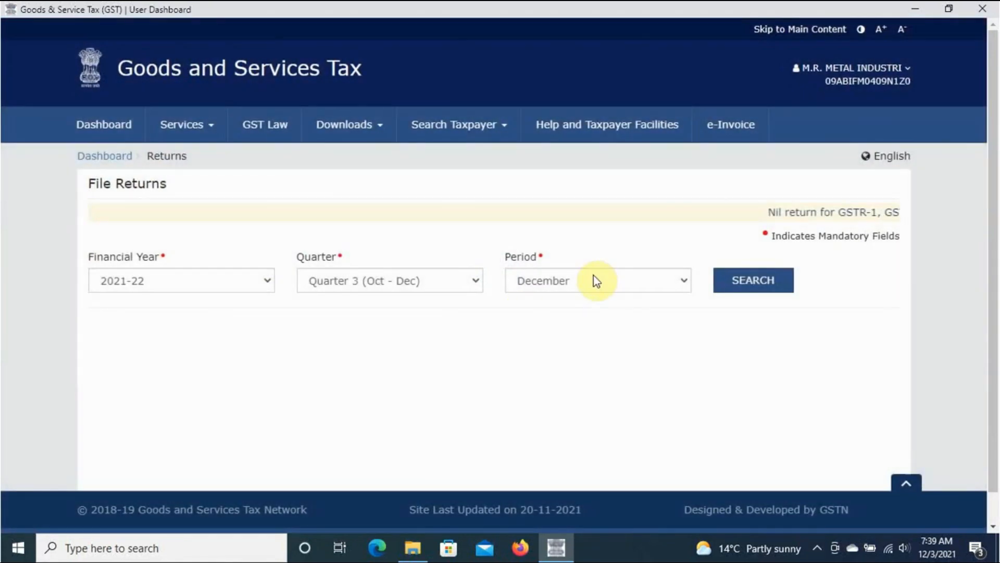
Search the 2021-22 Quarter 3 returns for November and open GSTR-1 for online preparation.
click(593, 275)
click(560, 316)
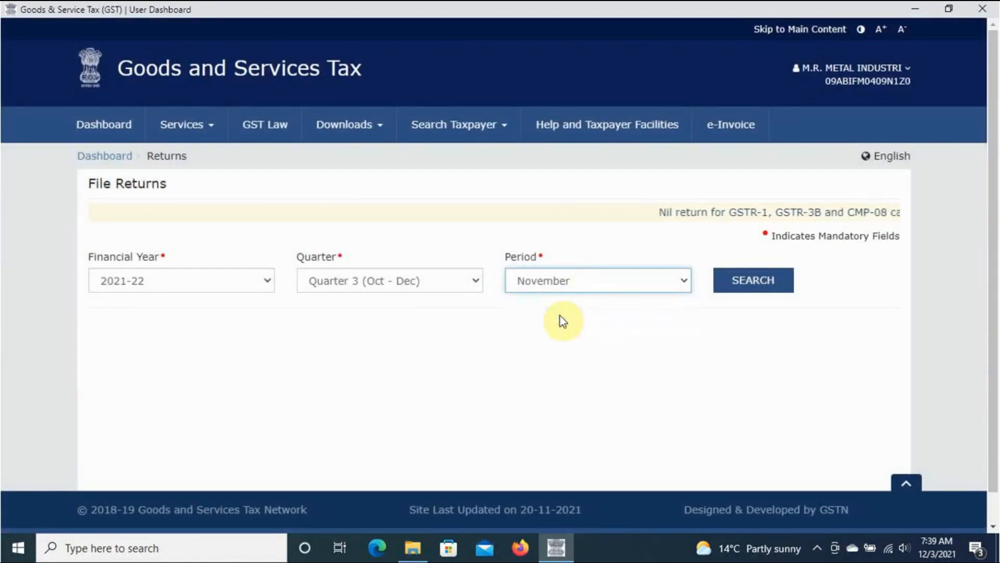
click(765, 286)
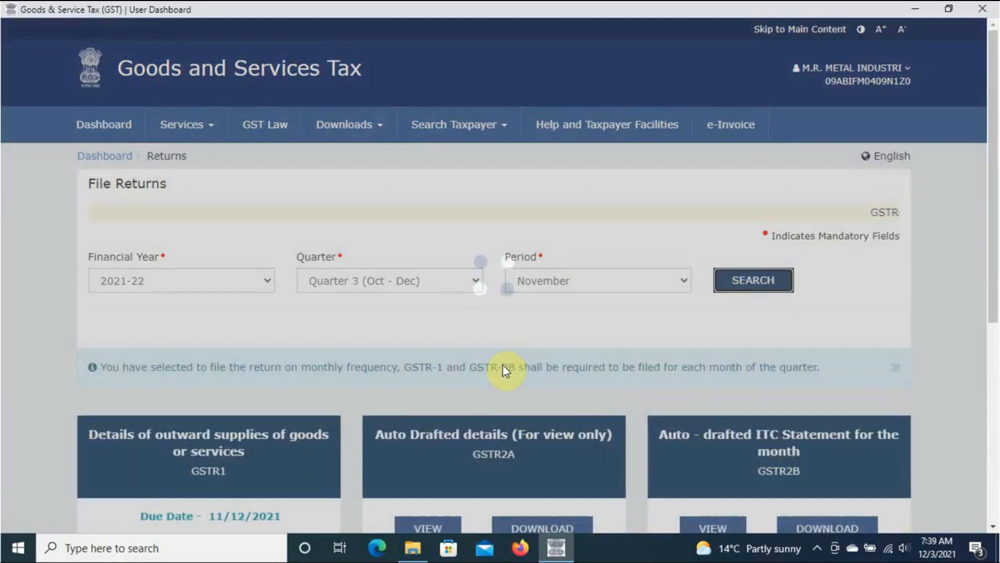
scroll(503, 364, down, 6)
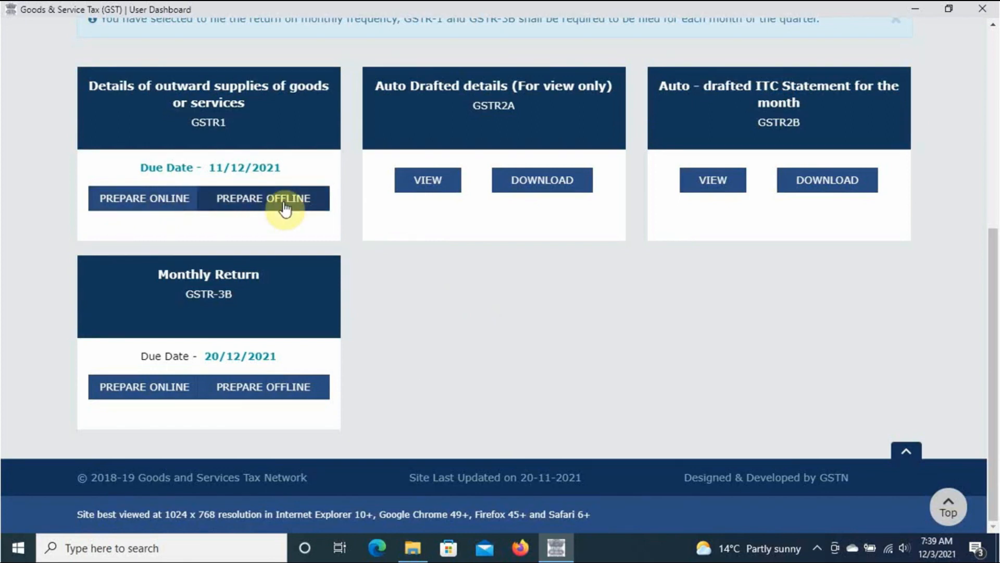
click(146, 205)
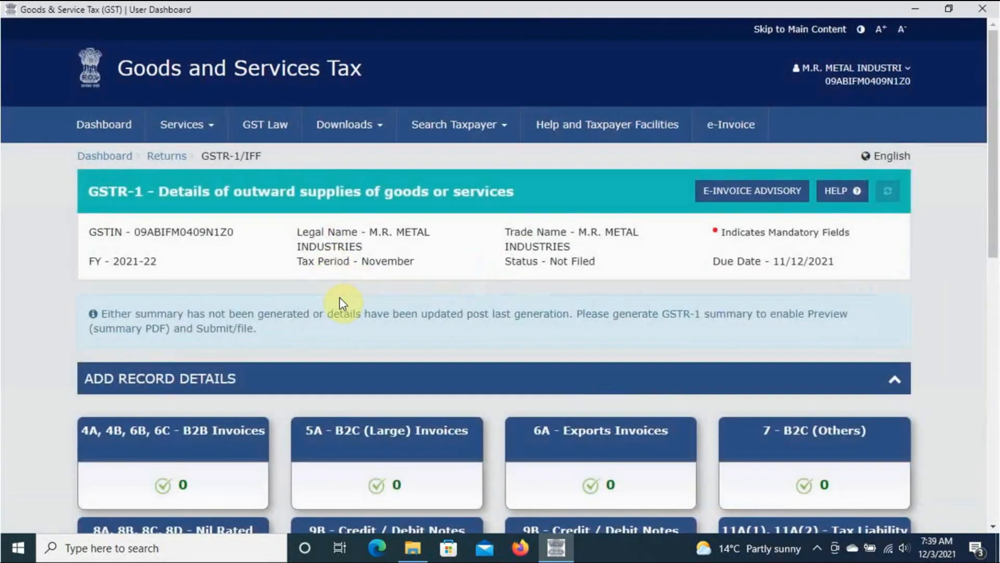
View the 4A, 4B, 6B, 6C - B2B Invoices section of GSTR-1 and return to the GSTR-1 page.
scroll(339, 297, down, 4)
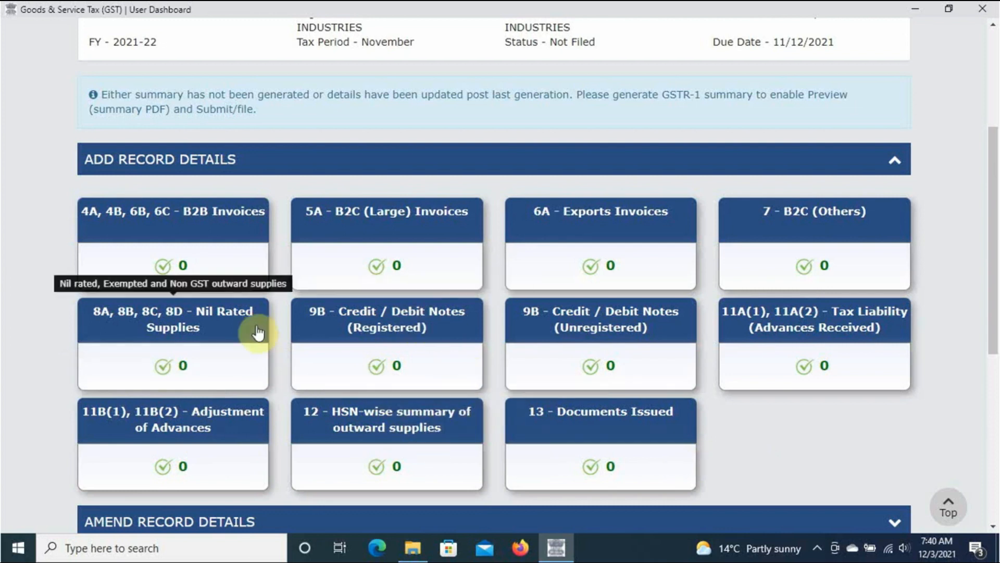
click(240, 237)
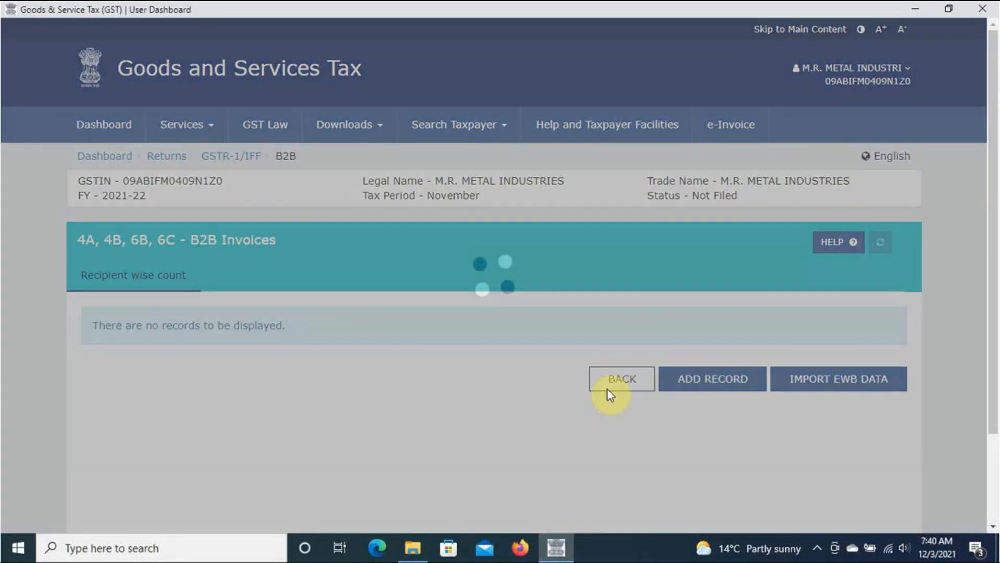
click(629, 380)
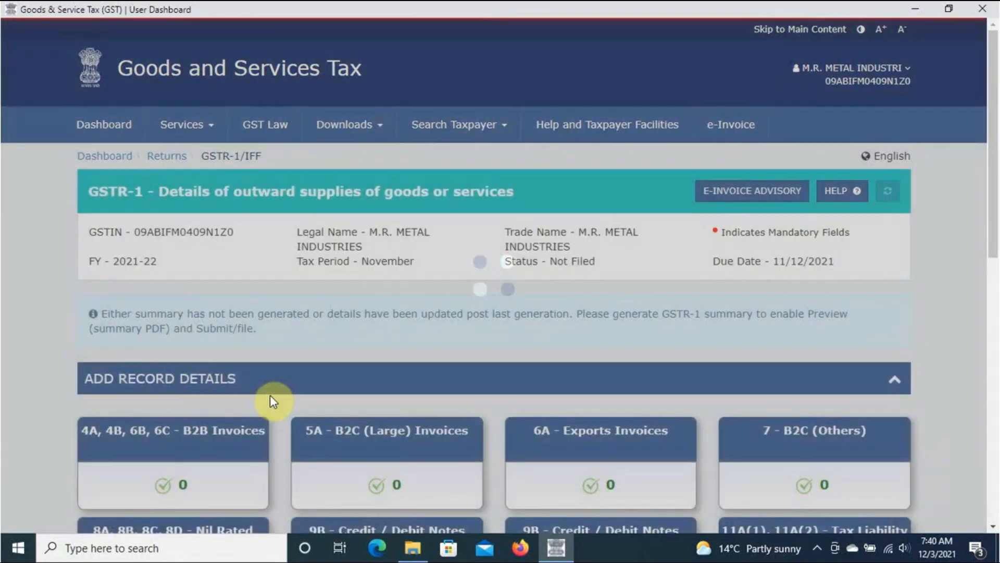
scroll(270, 396, down, 5)
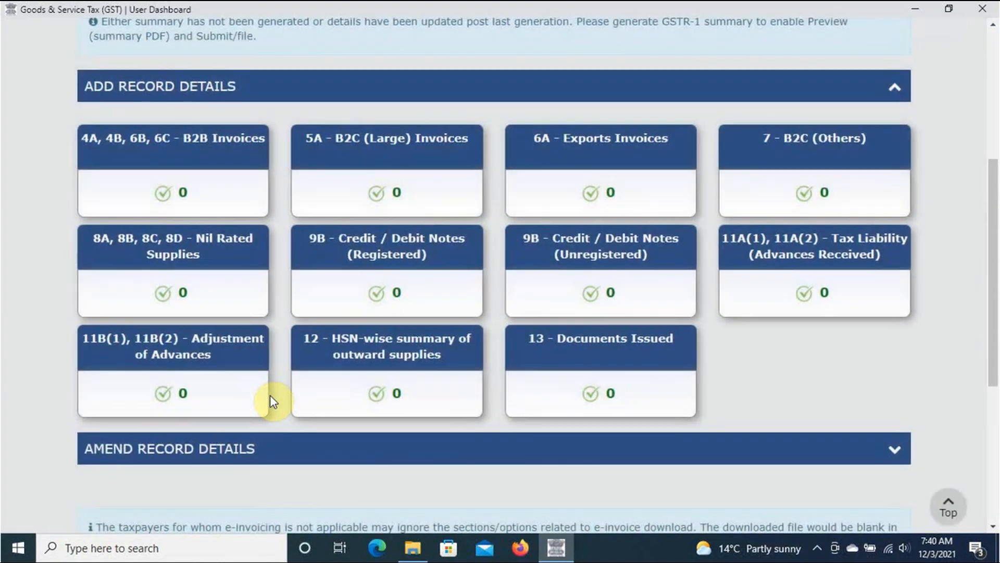
Expand Amend Record Details in GSTR-1 and review its amendment categories.
scroll(270, 395, down, 4)
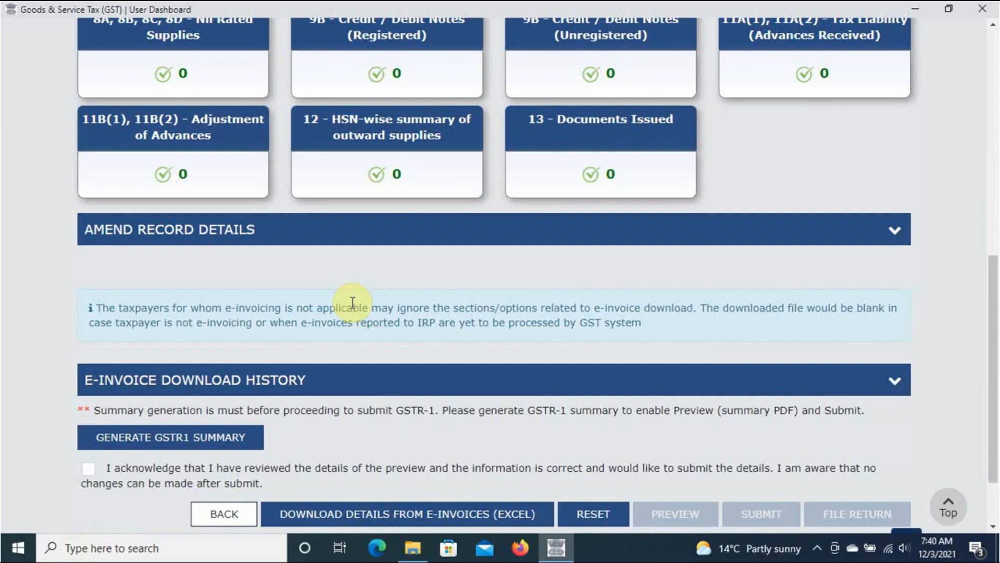
click(895, 230)
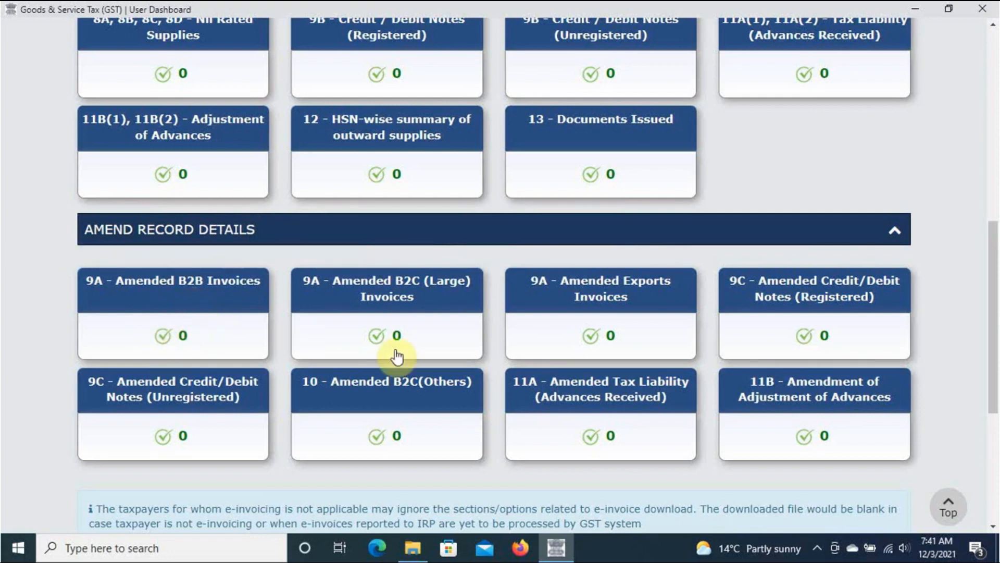
mouse_move(328, 308)
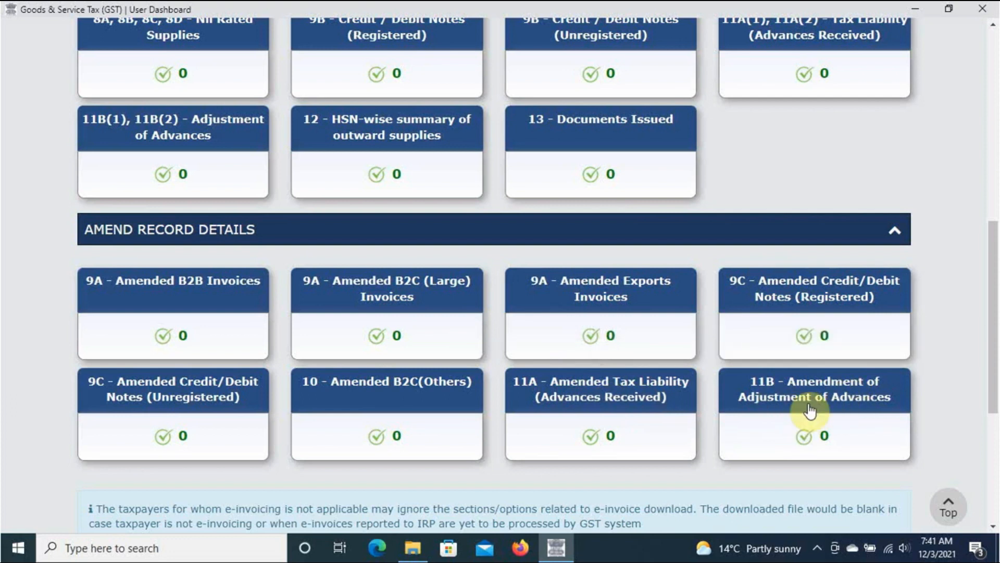
scroll(804, 413, down, 5)
scroll(688, 372, up, 4)
Check the E-Invoice Download History section of GSTR-1 and collapse it again.
scroll(682, 369, down, 4)
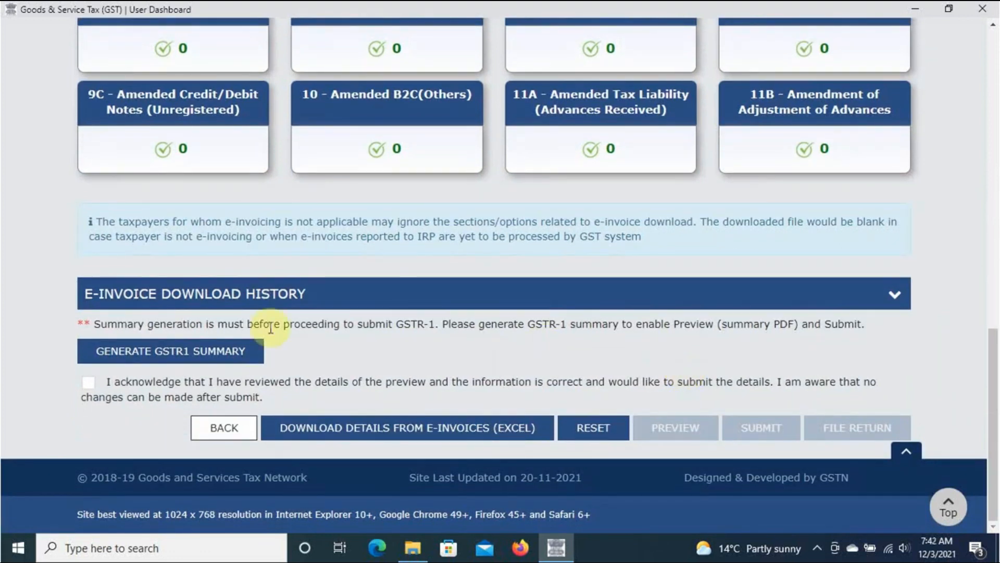
click(884, 294)
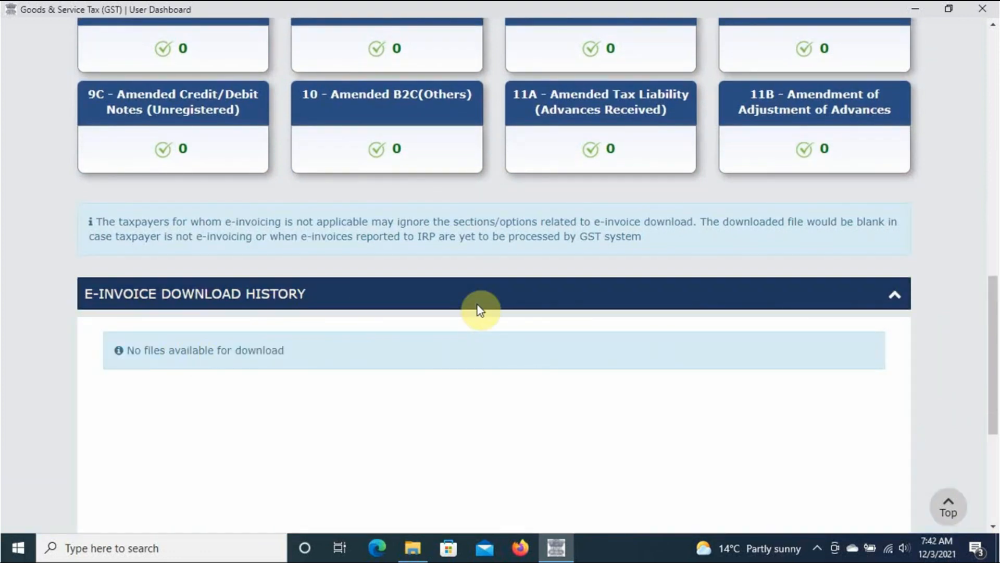
click(884, 295)
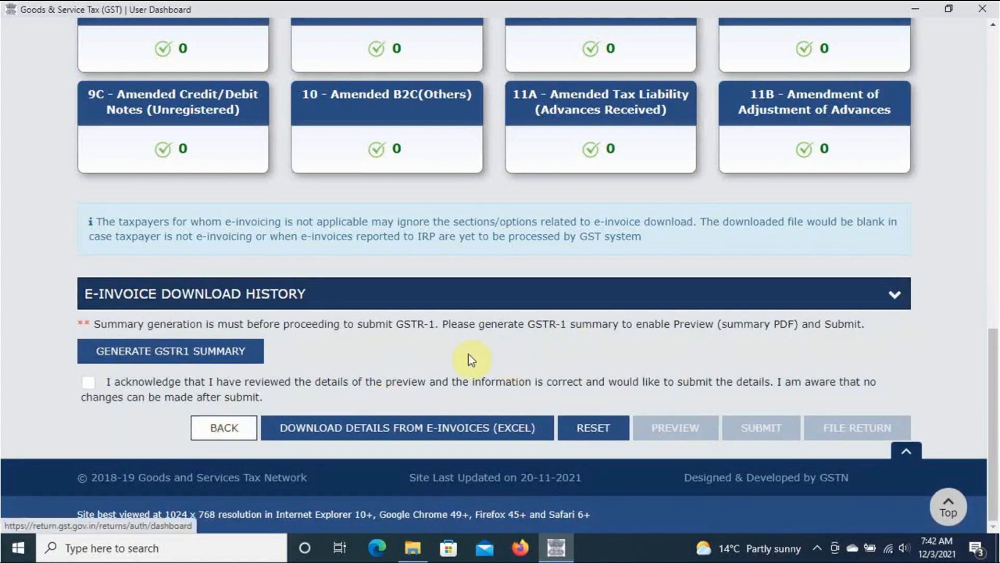
scroll(426, 350, up, 4)
scroll(458, 404, down, 3)
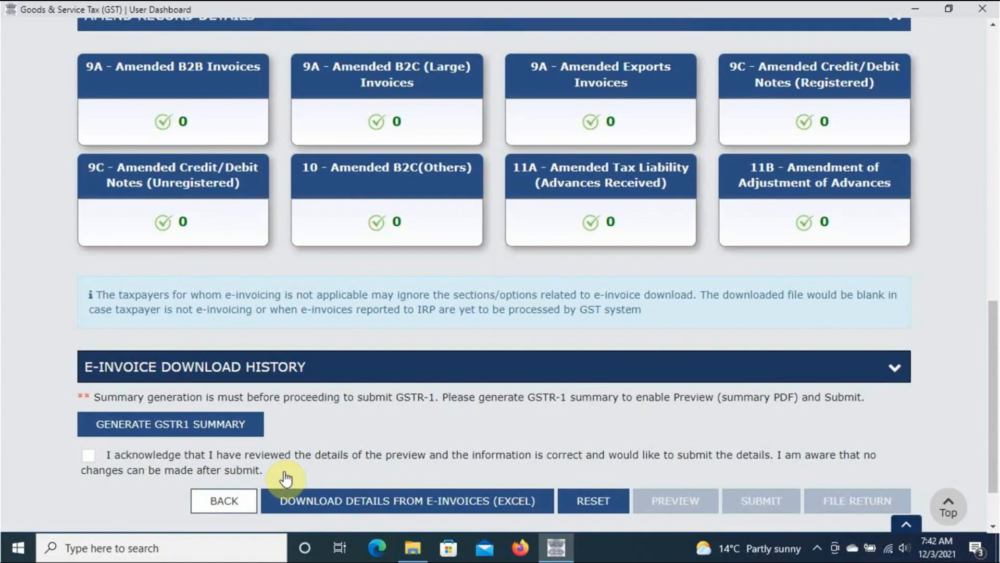
Go back to File Returns and open the November GSTR-1 for offline preparation.
scroll(319, 408, down, 3)
click(224, 364)
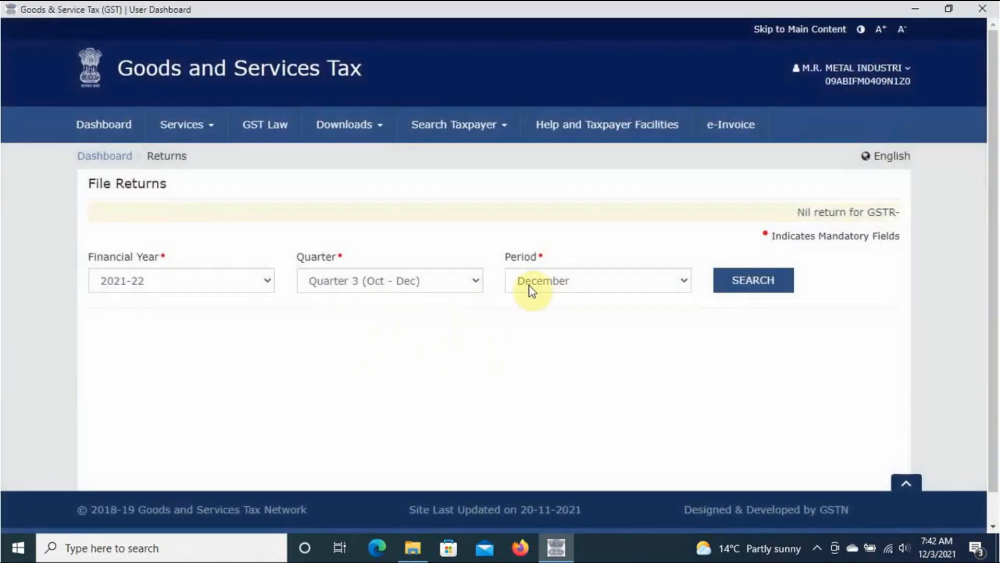
click(576, 287)
click(550, 313)
click(742, 287)
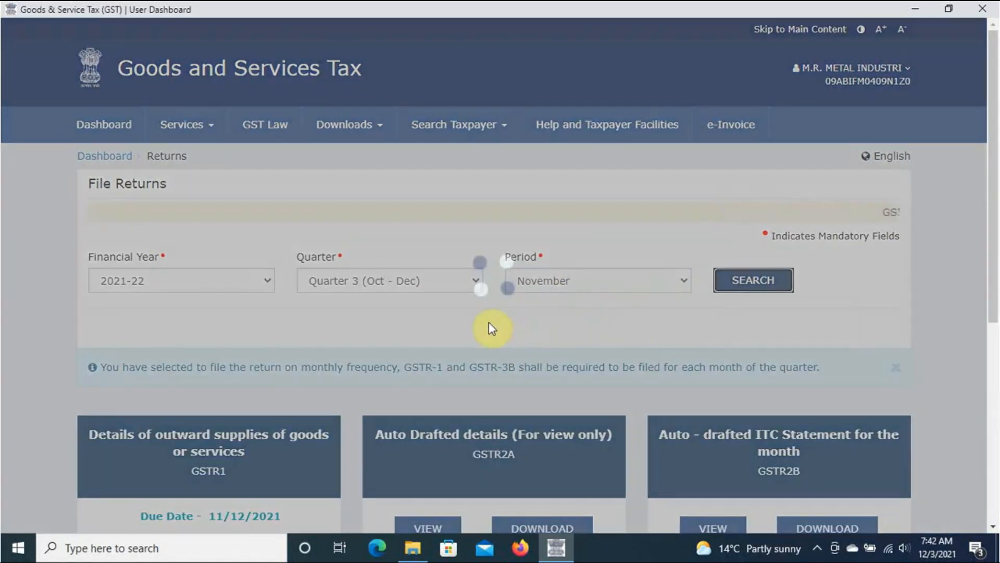
scroll(312, 468, down, 4)
click(281, 327)
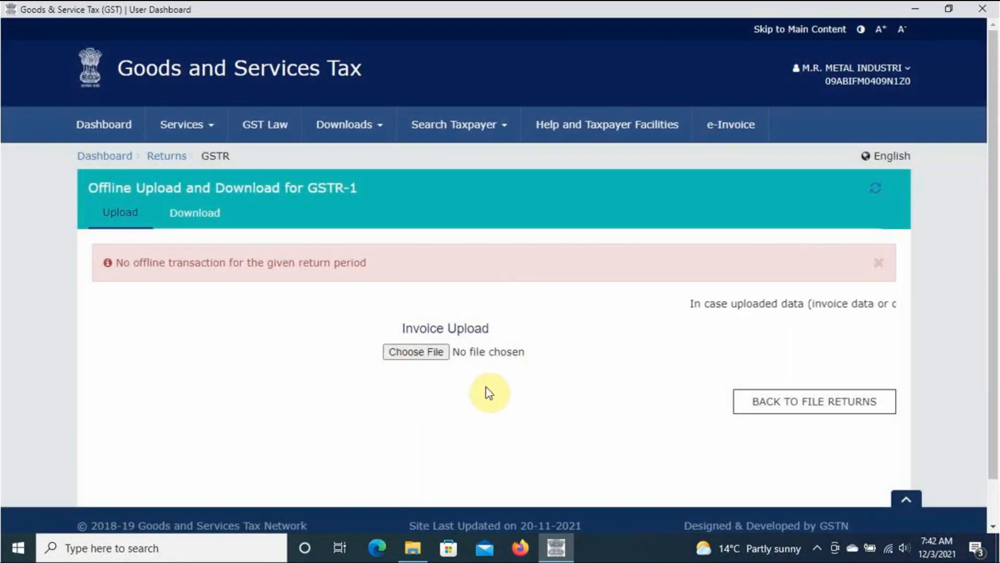
Open the Returns Offline Tool entry from the portal's list of offline tools.
click(346, 138)
mouse_move(104, 165)
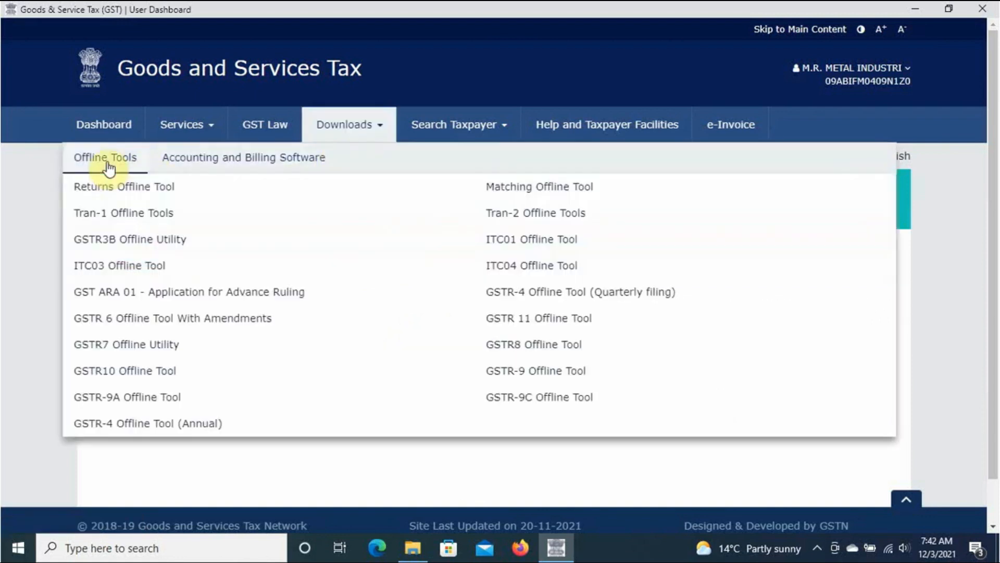
click(112, 197)
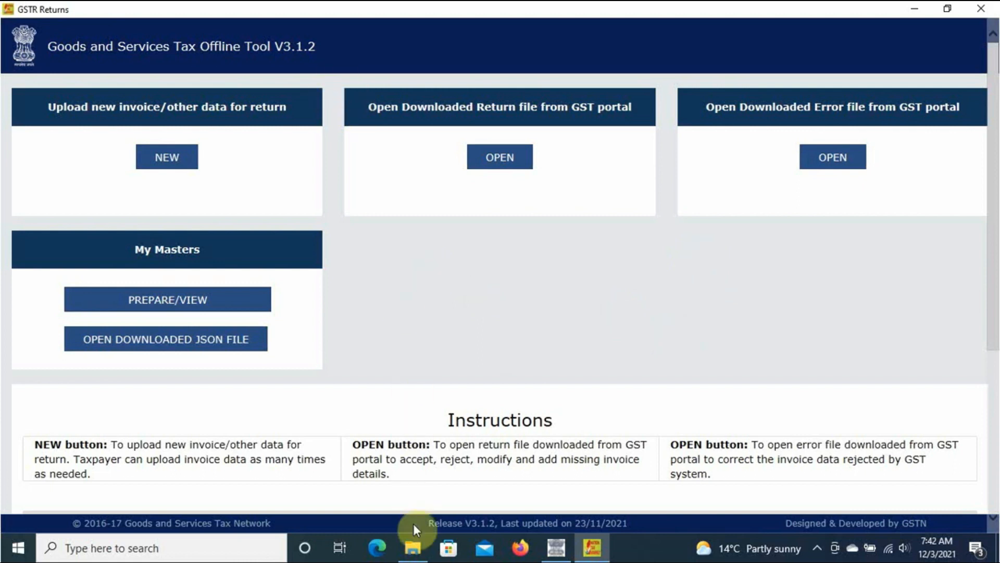
Switch to File Explorer and open GSTR1_Excel_Workbook_Template_V1.8 from the gst_offline_tool folder.
click(412, 545)
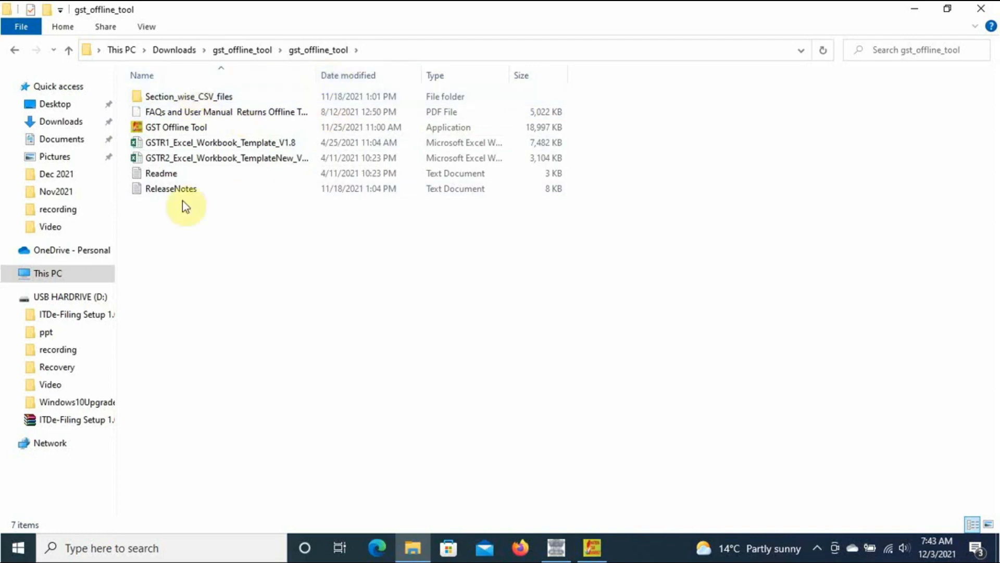
click(189, 145)
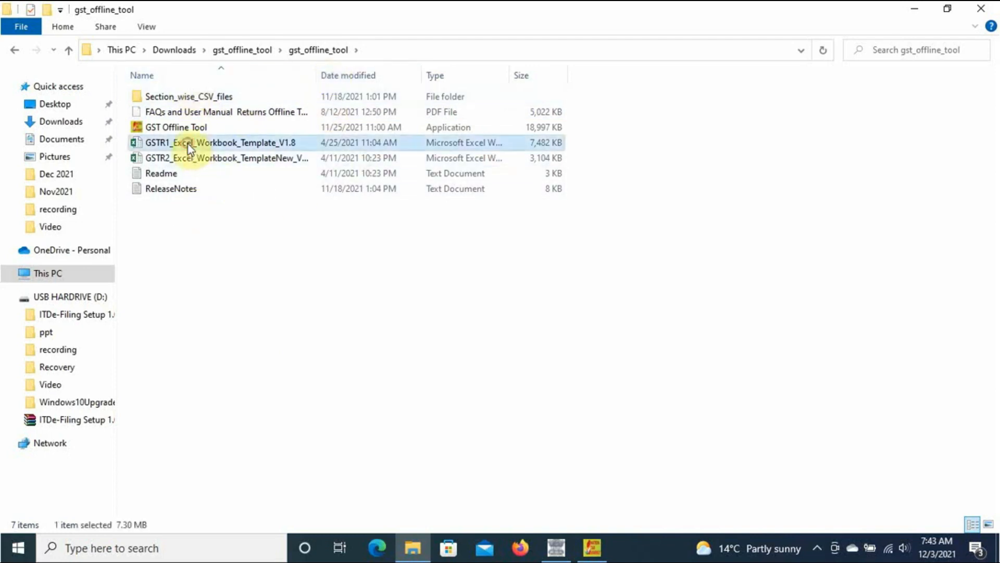
double_click(280, 144)
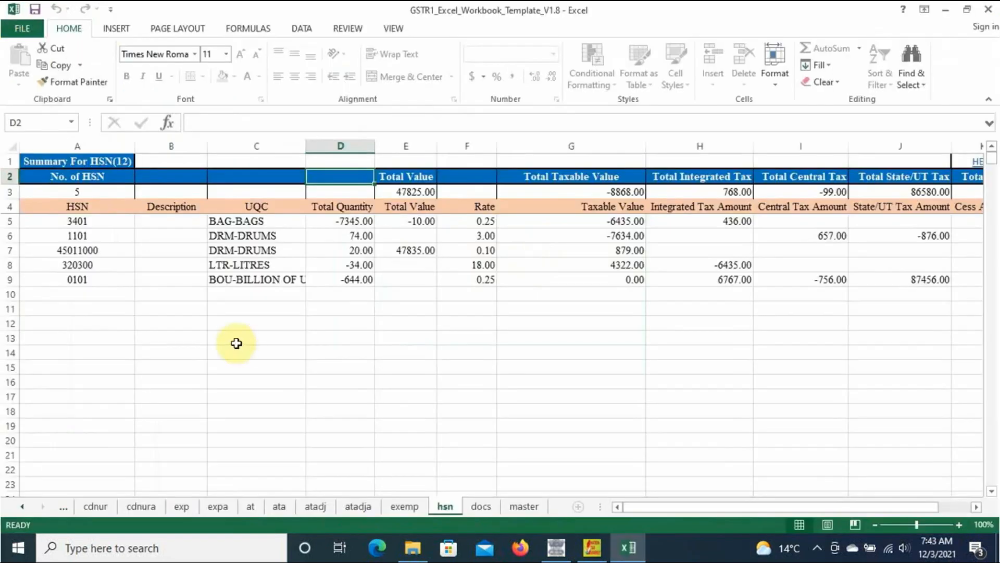
Examine the sample invoice entries and column layout on the template's b2b sheet.
click(19, 509)
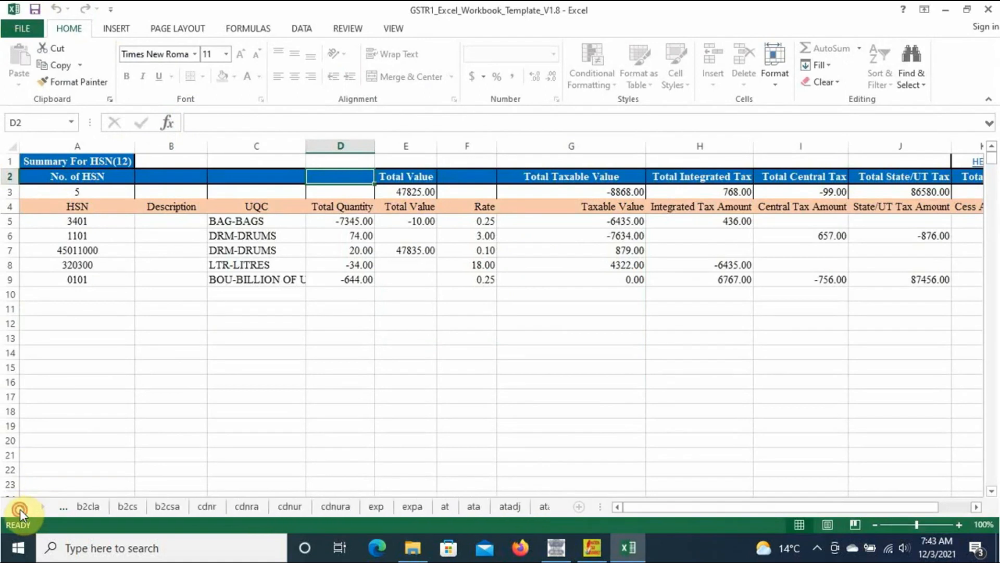
click(20, 509)
click(192, 506)
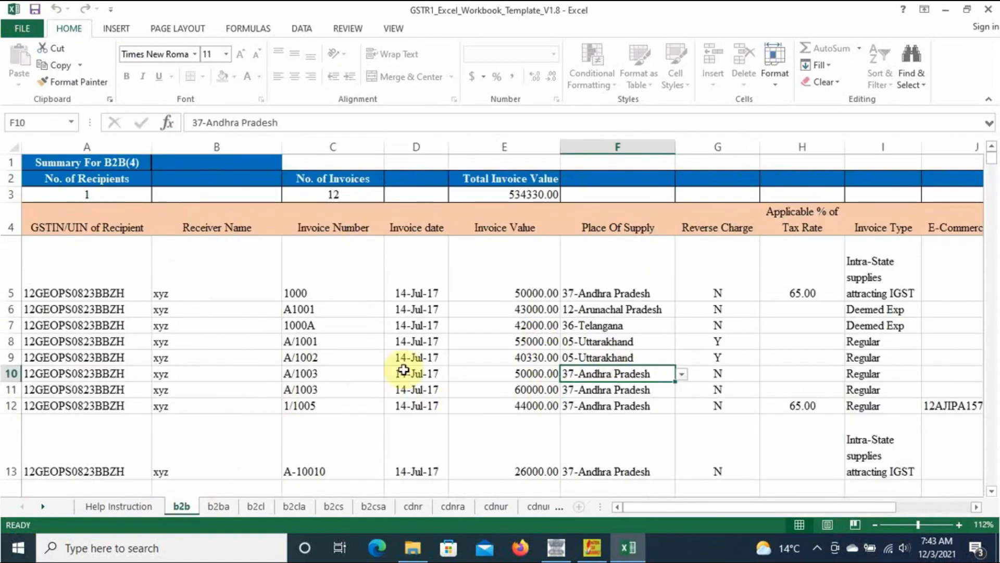
scroll(239, 375, down, 4)
scroll(239, 375, up, 4)
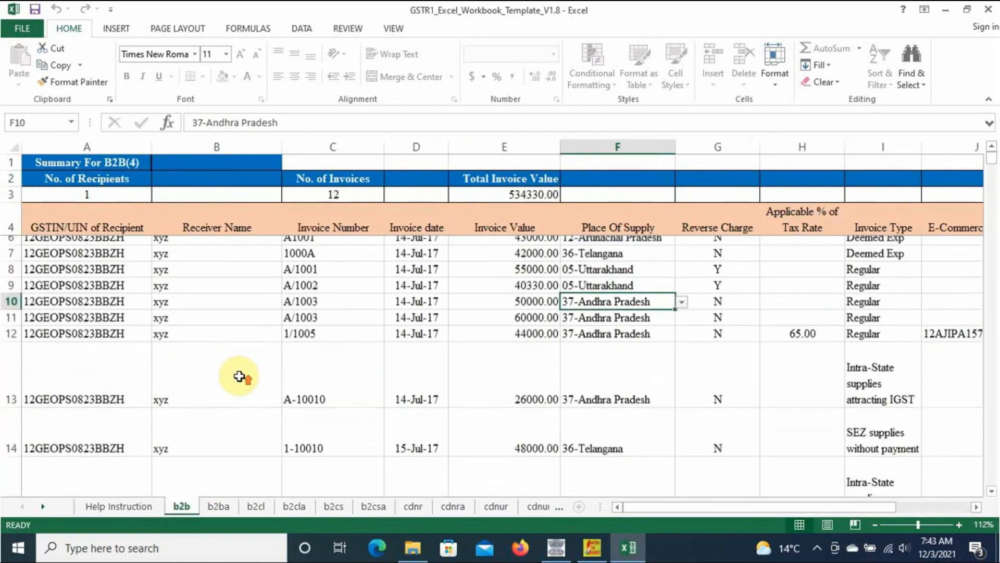
Look through the template's b2ba, b2cl, b2cla, b2cs, b2csa, cdnr, cdnra and cdnur sheets.
click(223, 508)
click(260, 506)
click(294, 507)
click(334, 506)
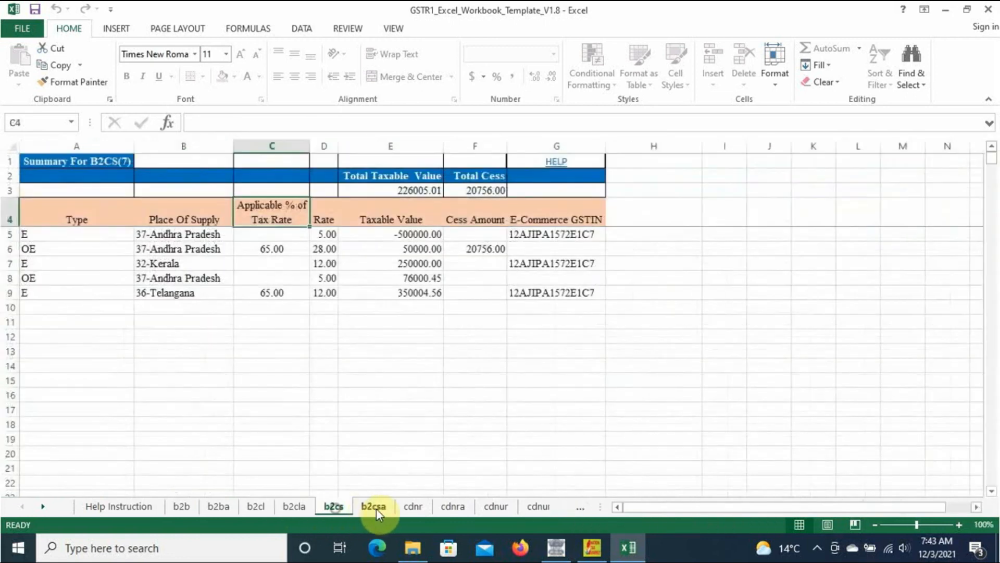
click(375, 507)
click(414, 506)
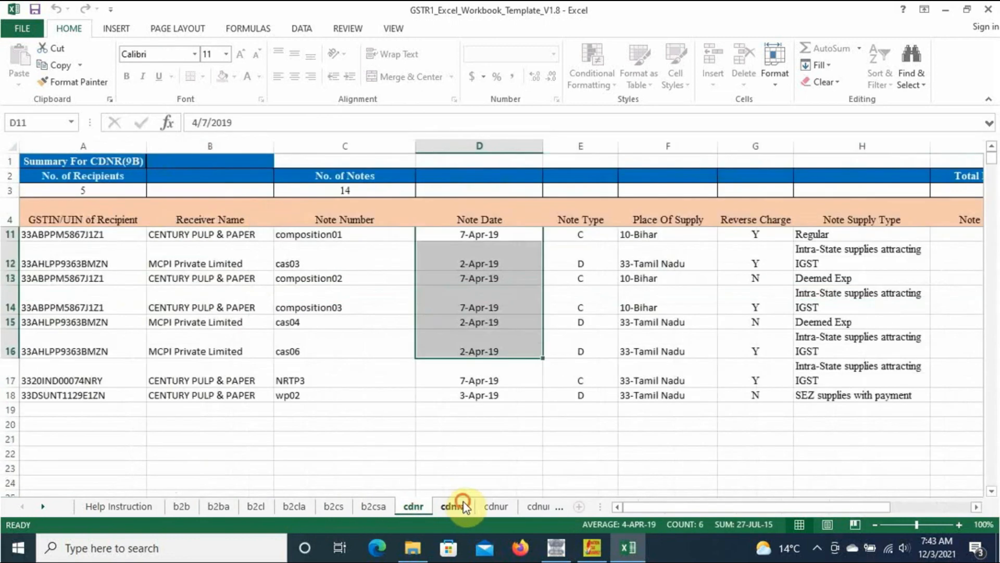
click(456, 507)
click(495, 506)
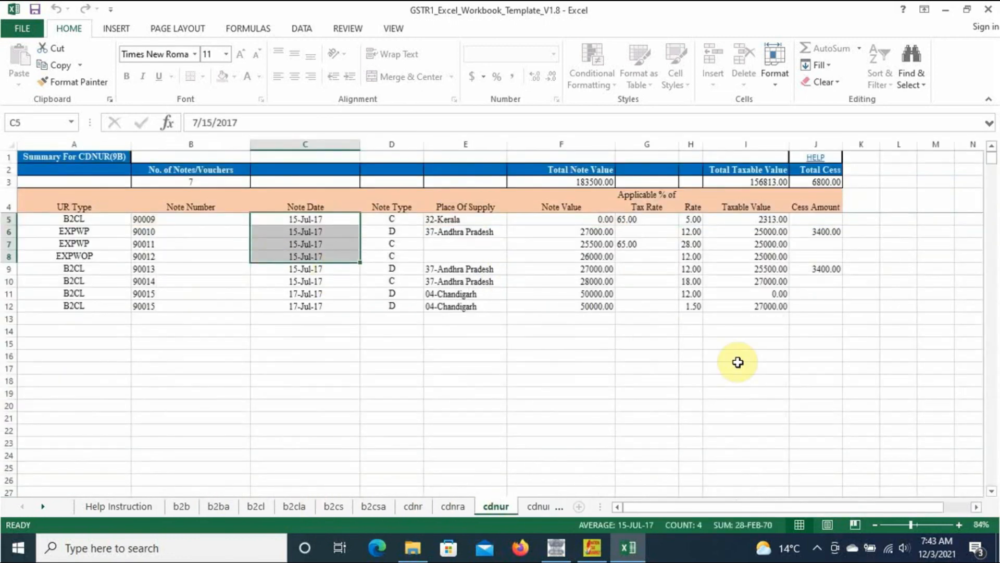
Close the GSTR1 template workbook, saving its changes.
click(989, 7)
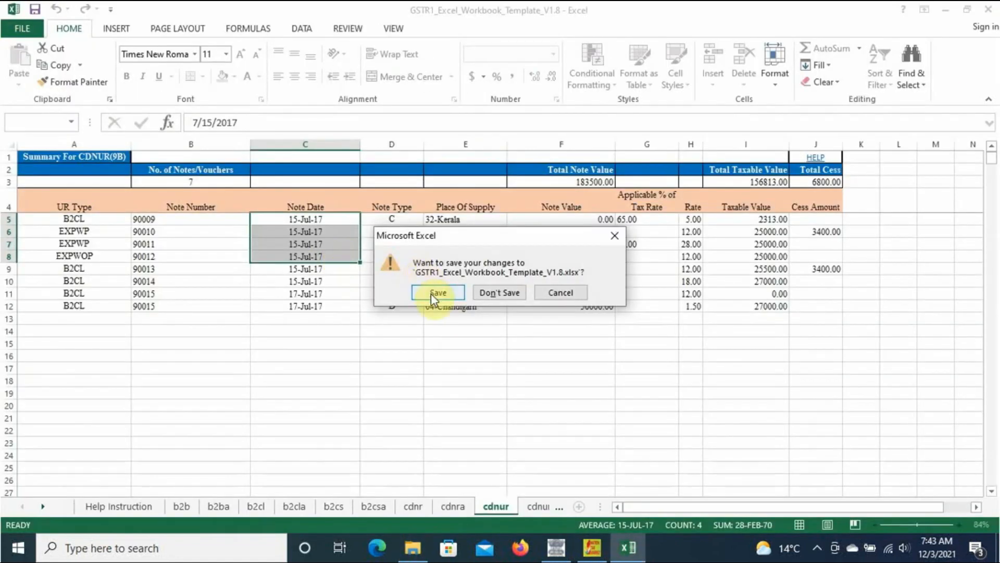
click(433, 293)
Switch to File Explorer and open the GSTR-1 folder inside ppt, Dec 2021 on the USB hard drive.
mouse_move(412, 547)
click(412, 502)
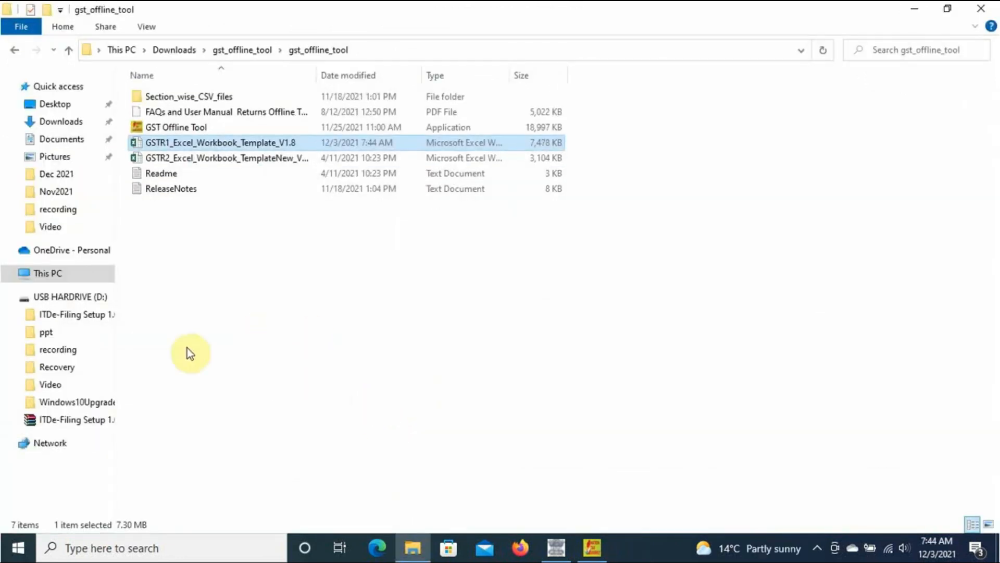
click(47, 334)
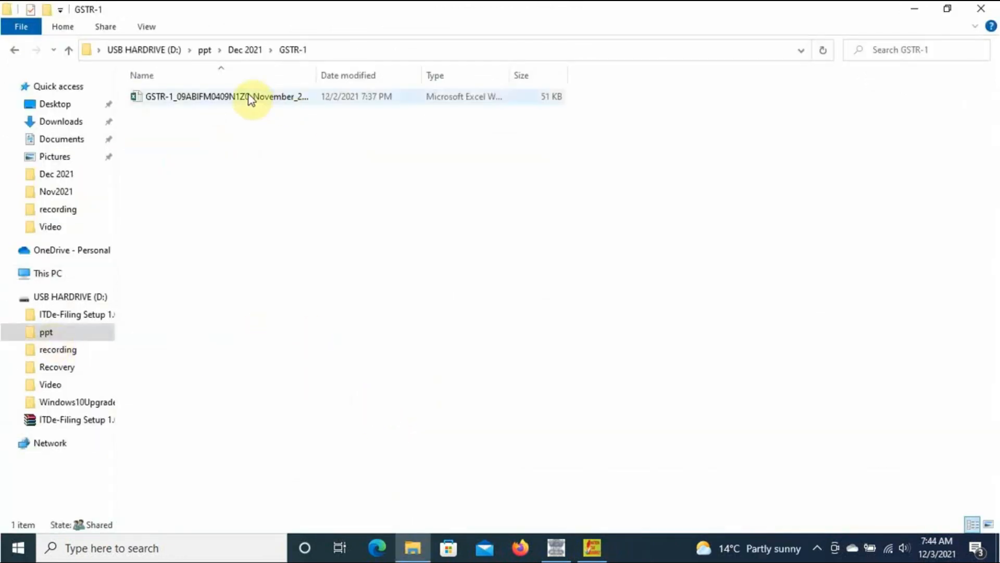
Switch to the GST Offline Tool, start a new GSTR-1/IFF return and enter the supplier's GSTIN.
click(250, 98)
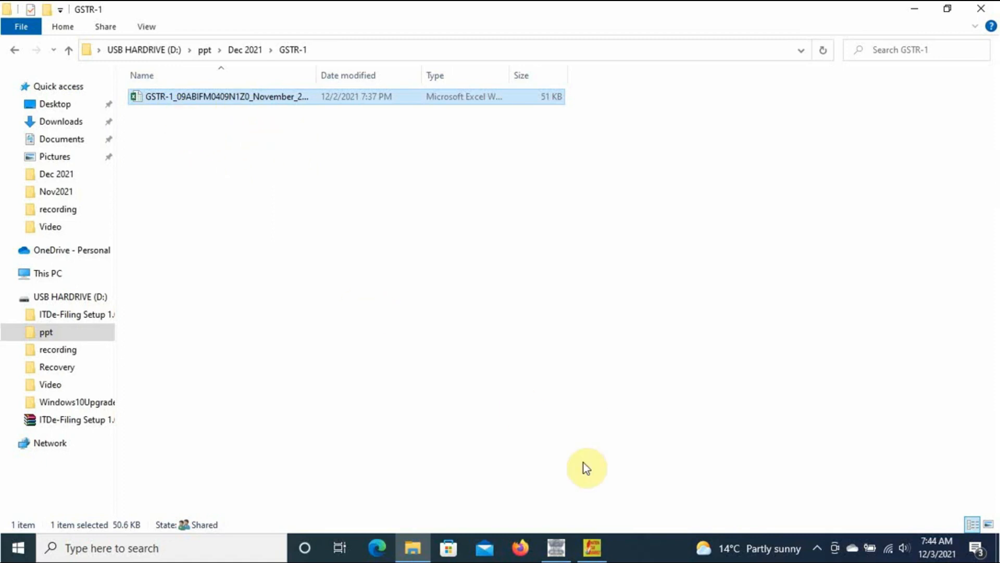
click(591, 549)
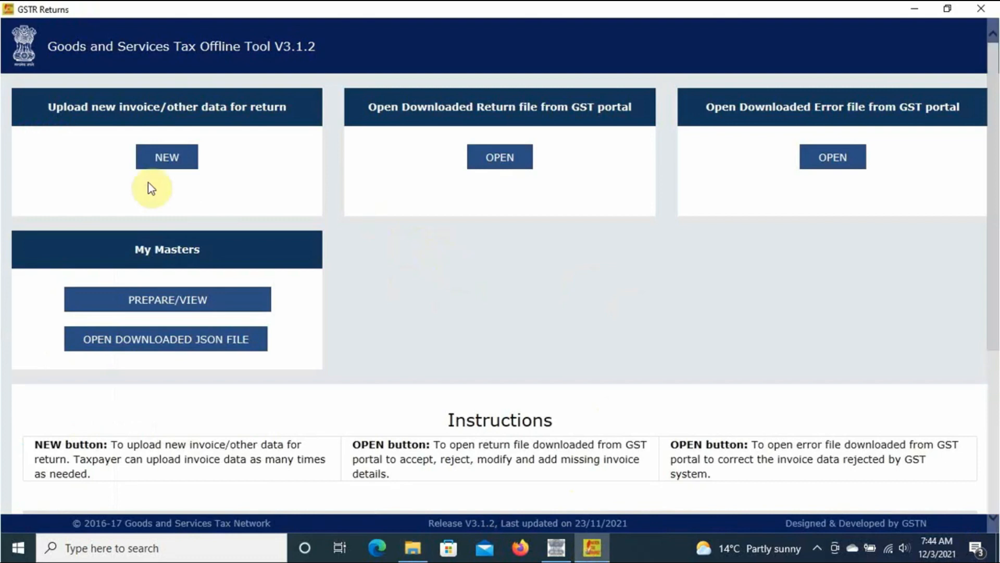
click(175, 166)
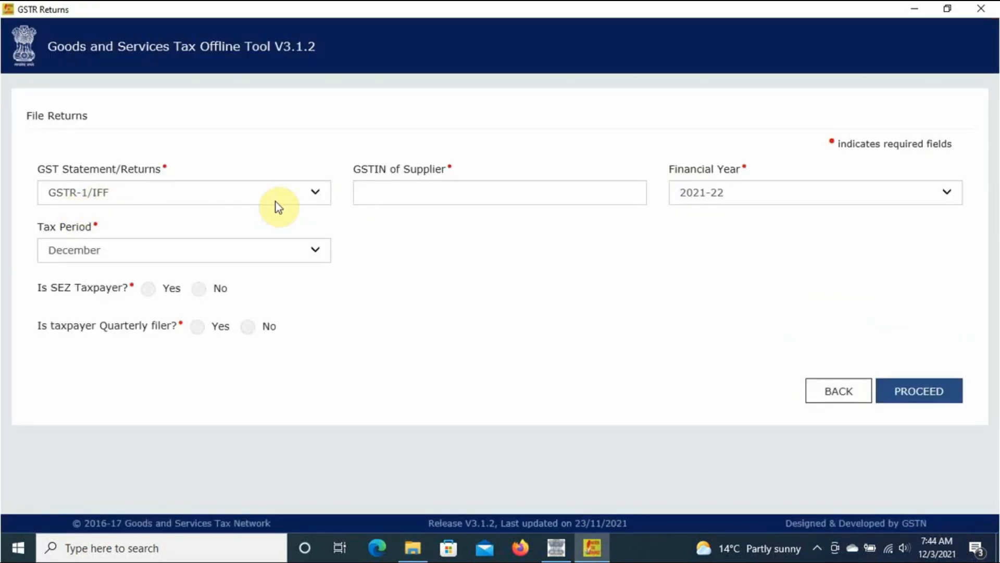
click(382, 200)
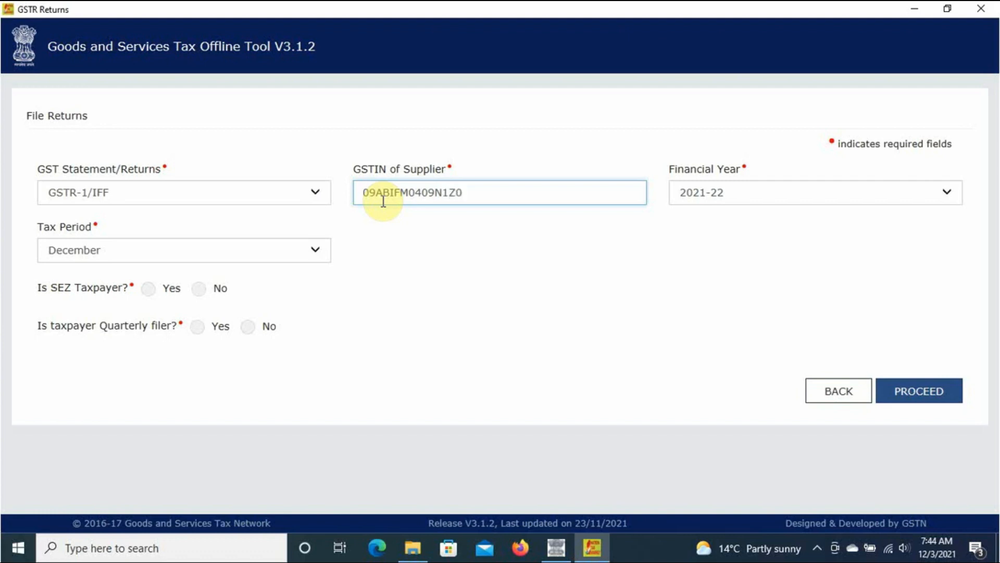
click(467, 298)
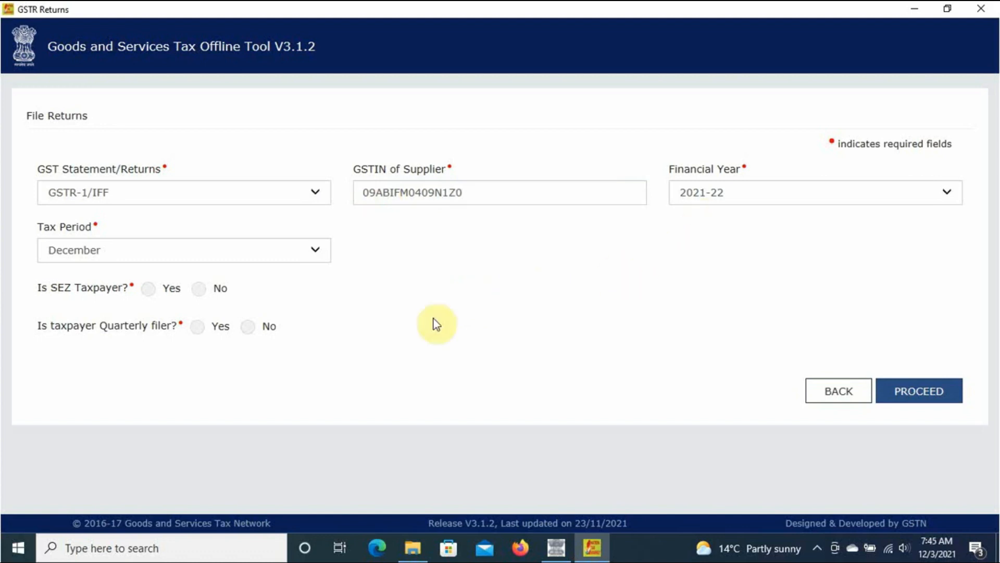
Set the return's tax period to November.
click(190, 254)
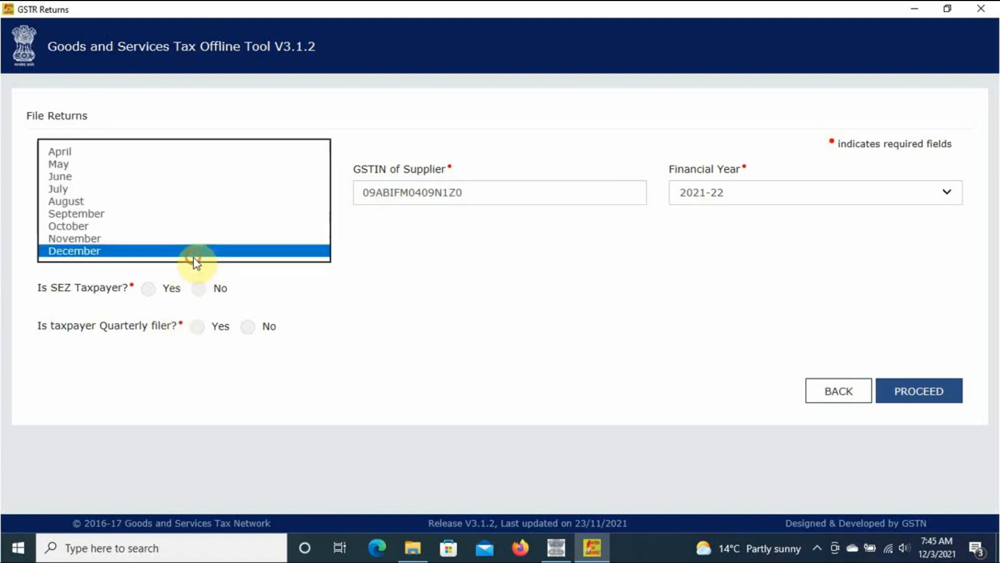
click(129, 238)
click(389, 281)
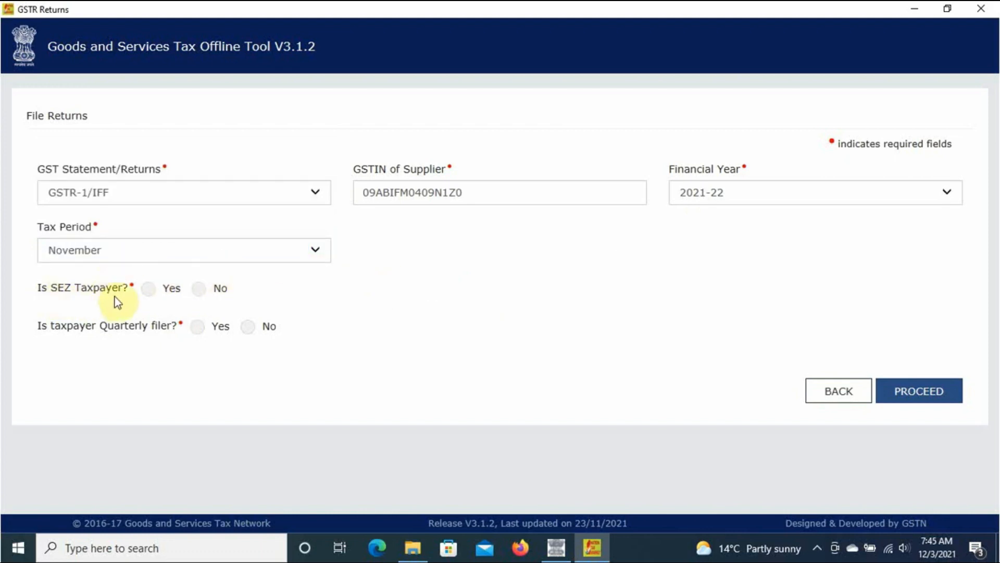
Answer No for SEZ taxpayer and quarterly filer, Yes for turnover greater than 5CR, and confirm the return details.
click(198, 290)
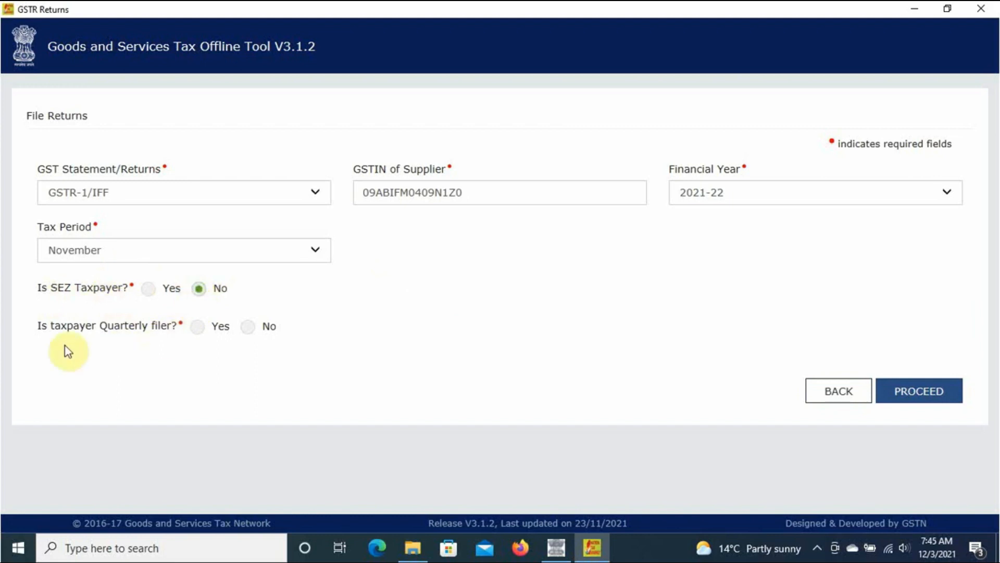
click(245, 329)
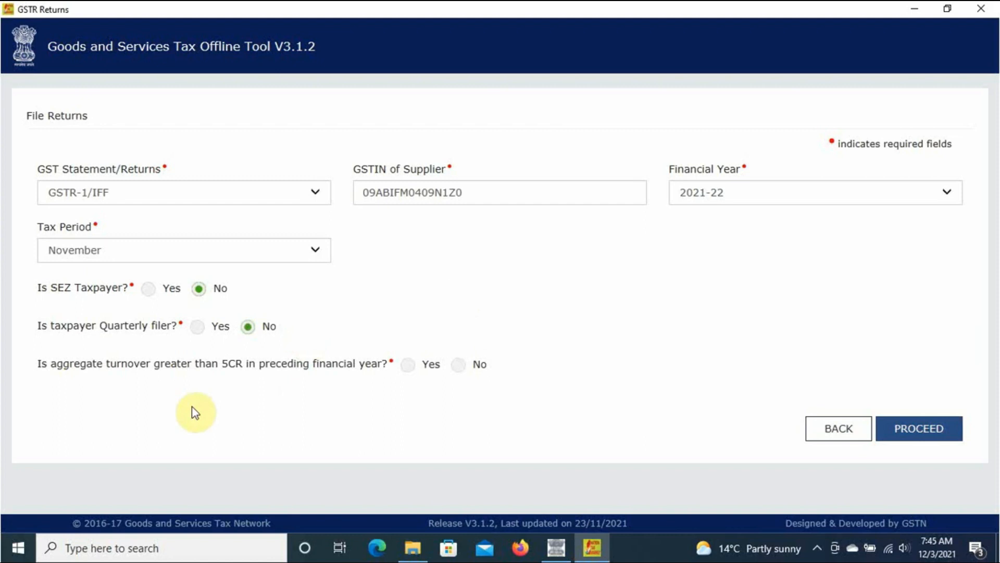
click(408, 366)
click(925, 430)
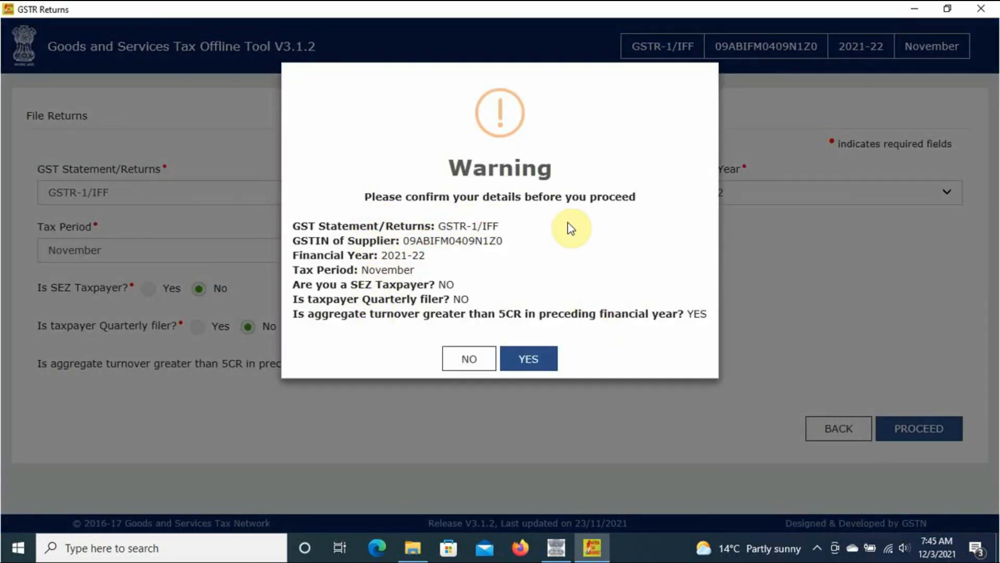
click(529, 359)
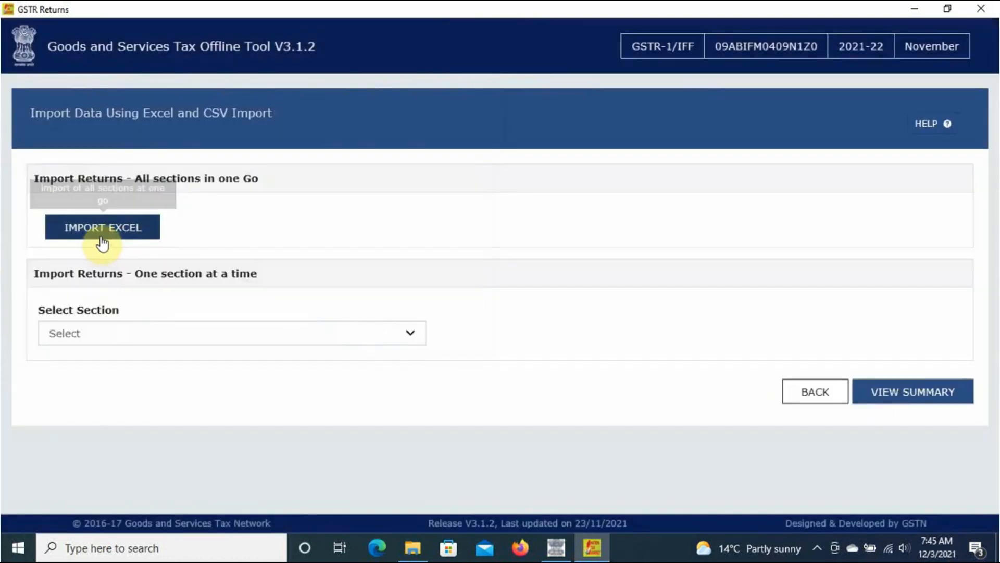
Import all return sections in one go from the November GSTR-1 Excel workbook in the ppt, Dec 2021, GSTR-1 folder.
click(103, 240)
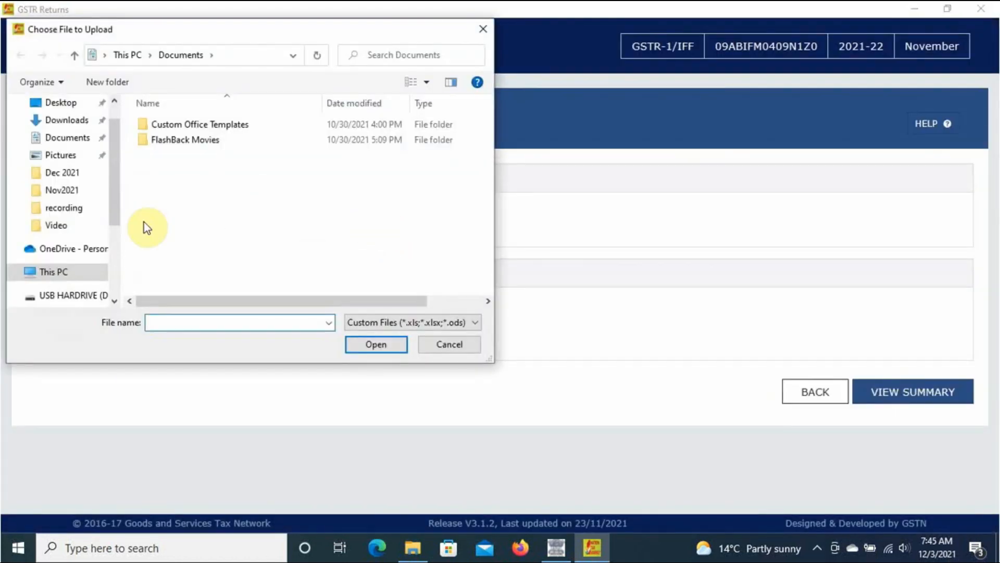
scroll(101, 245, down, 1)
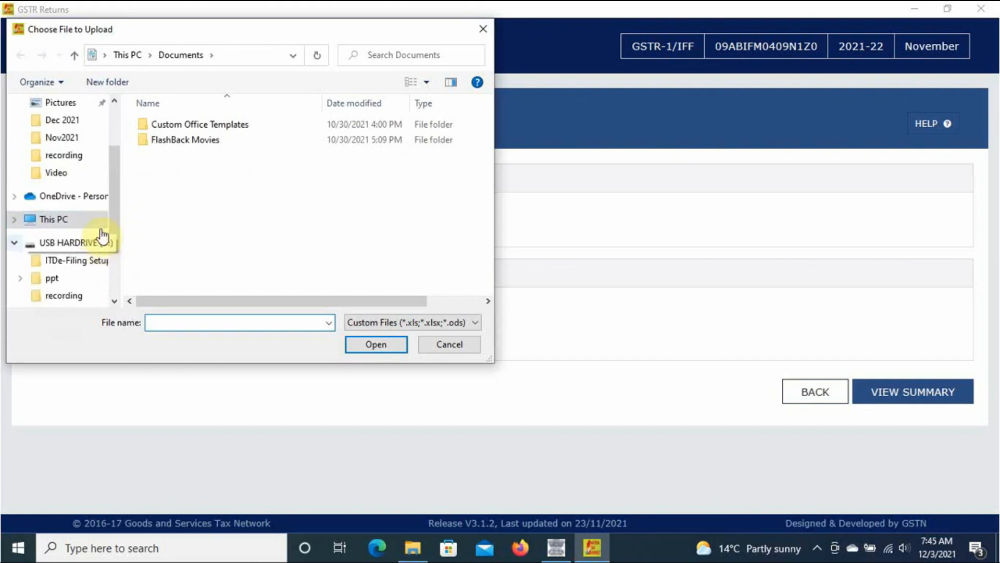
scroll(102, 237, down, 1)
scroll(104, 244, down, 2)
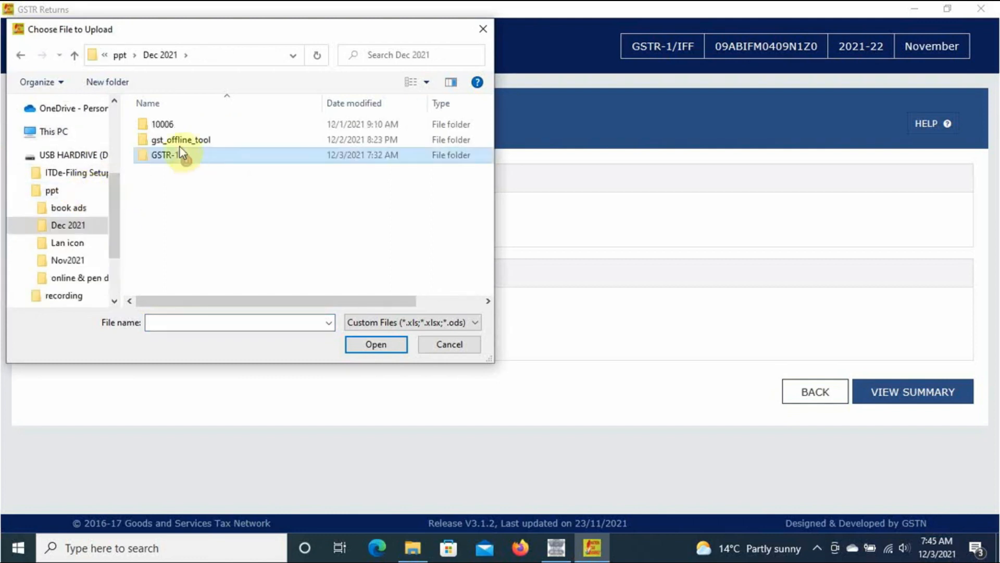
double_click(182, 155)
click(179, 123)
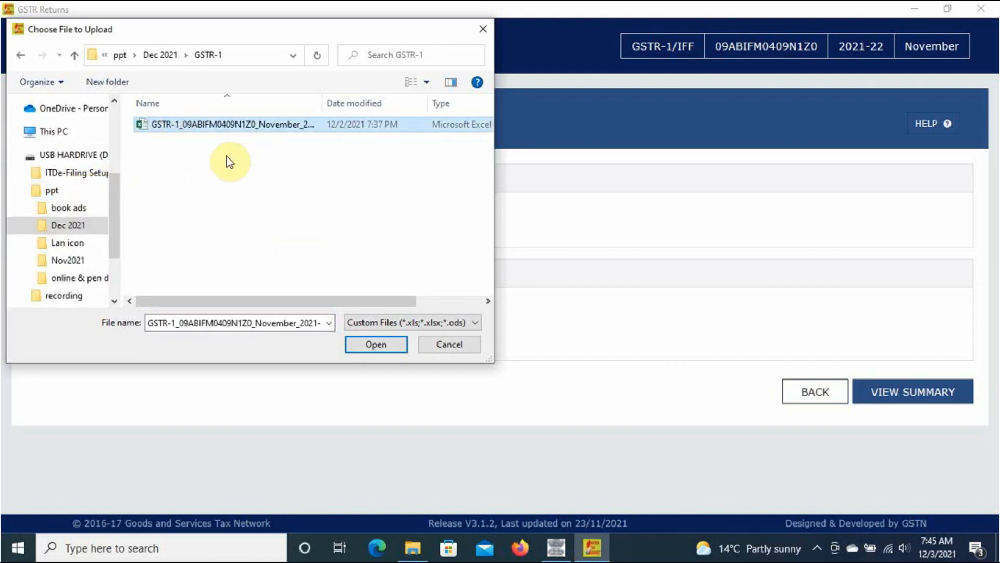
click(376, 345)
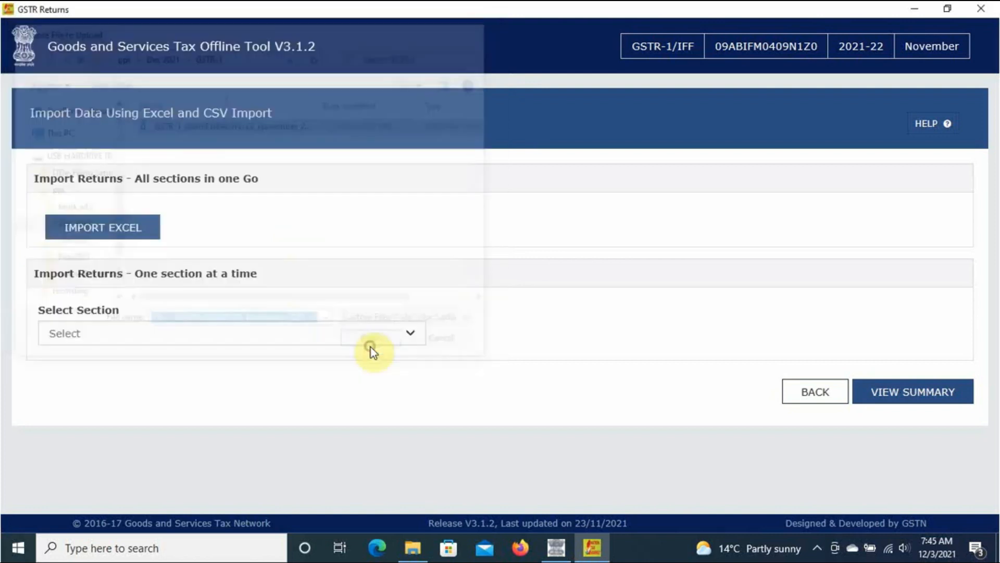
click(531, 243)
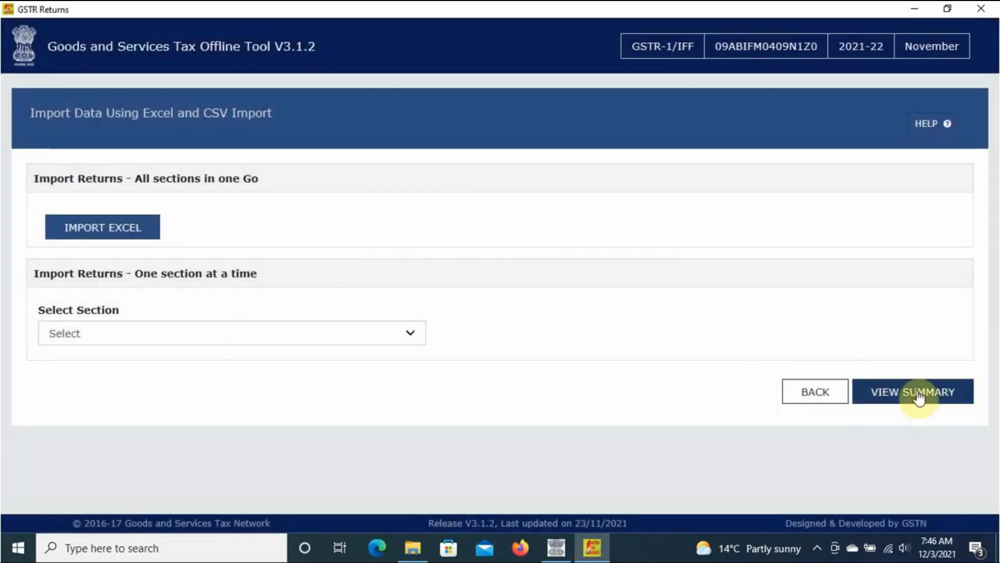
Generate the return file from the summary and save it as a JSON file.
click(915, 393)
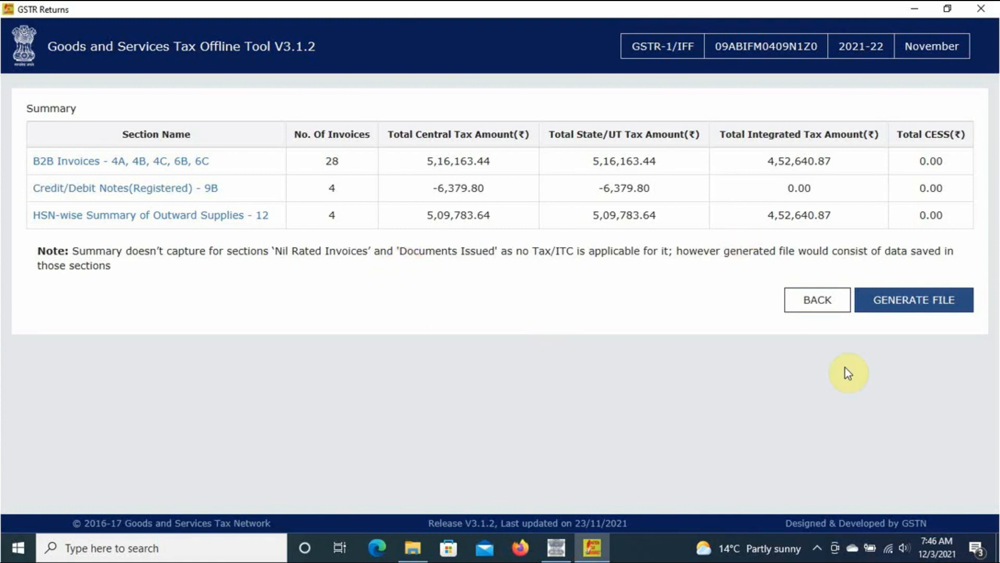
click(915, 317)
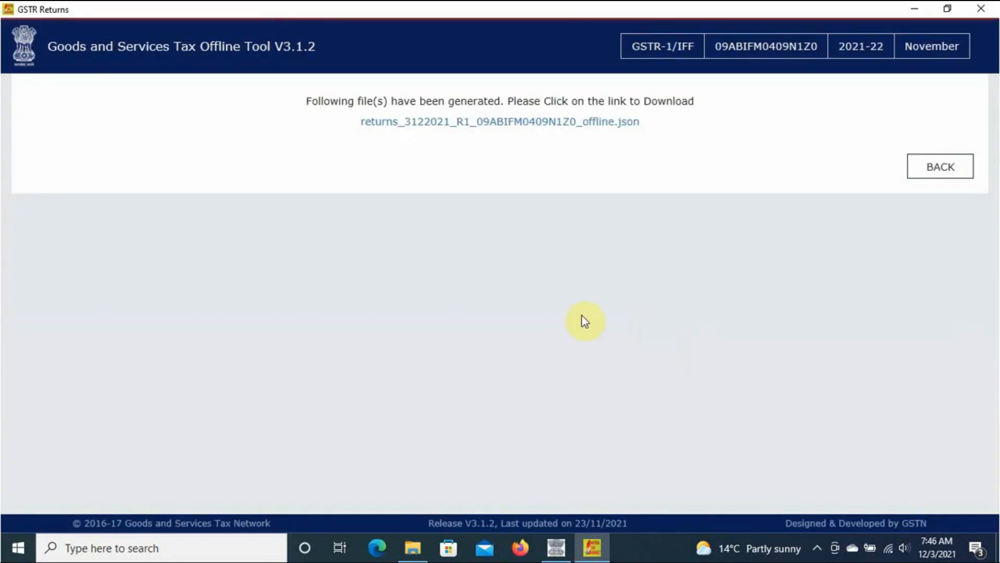
click(530, 121)
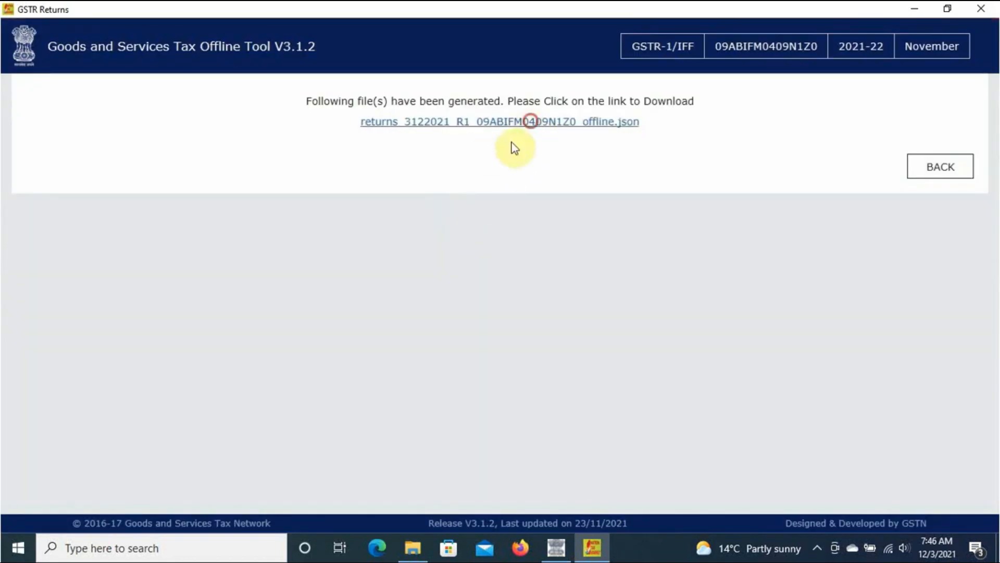
click(542, 285)
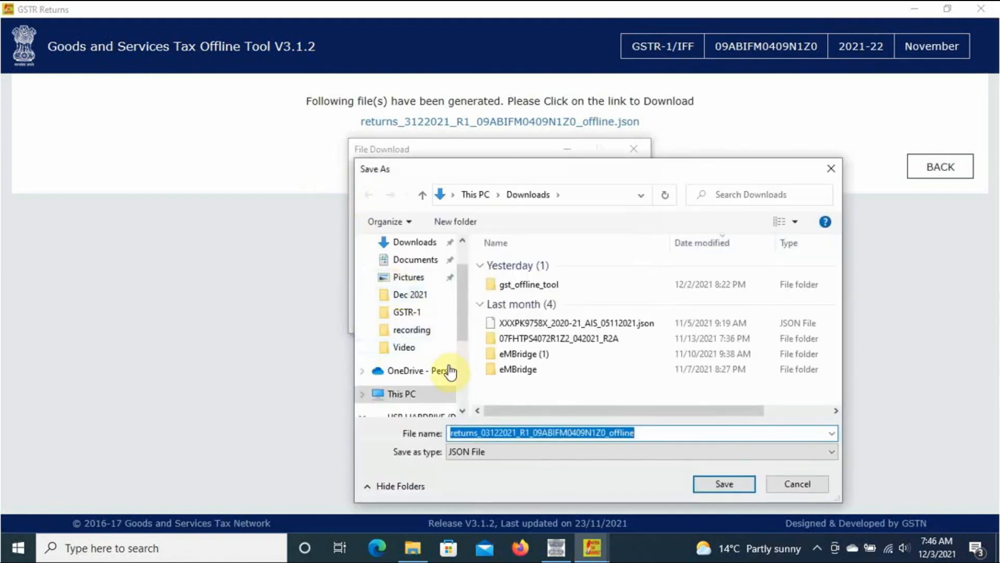
scroll(448, 365, down, 2)
click(397, 367)
double_click(527, 274)
key(Return)
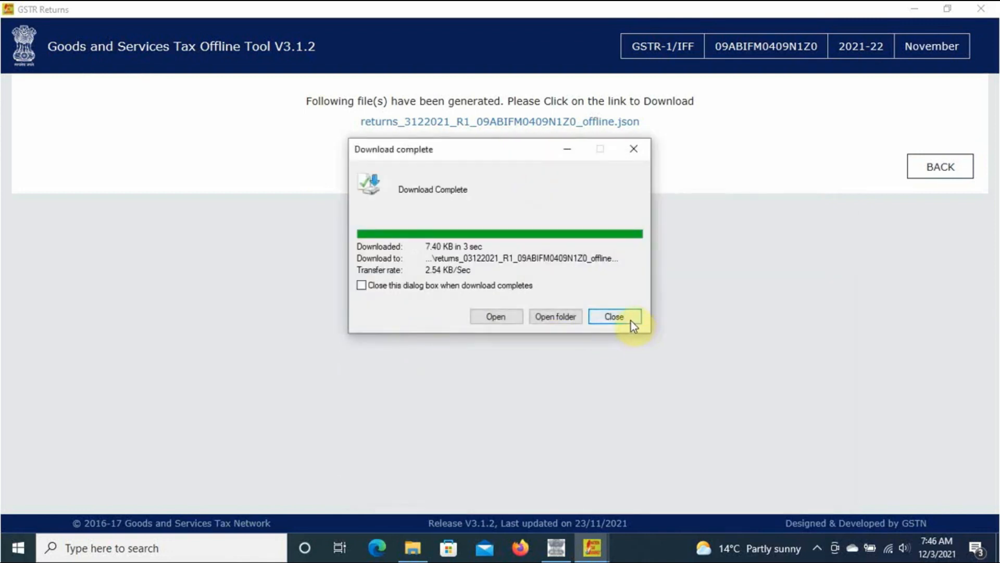
click(629, 320)
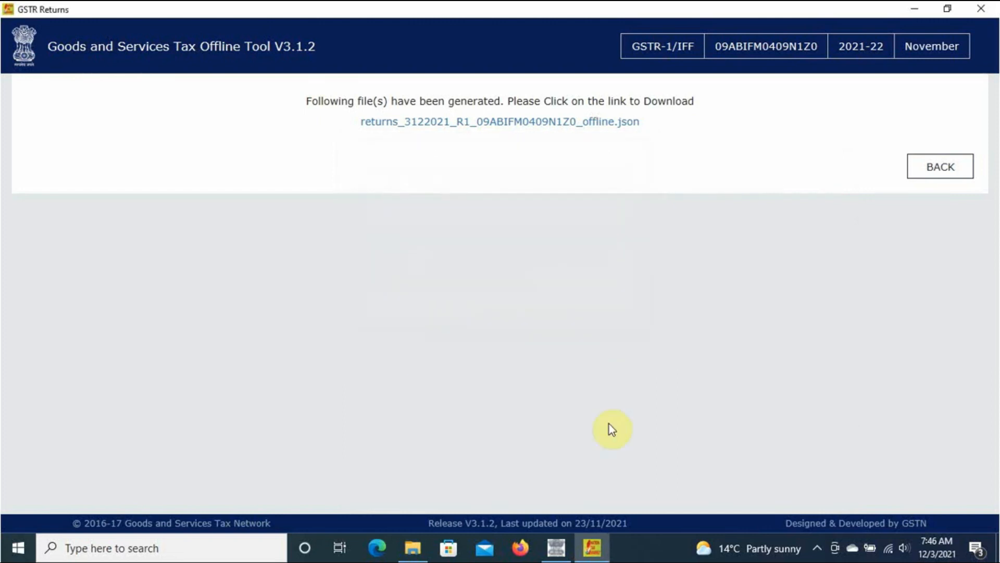
Switch to the GST portal and open the Returns Dashboard.
click(564, 542)
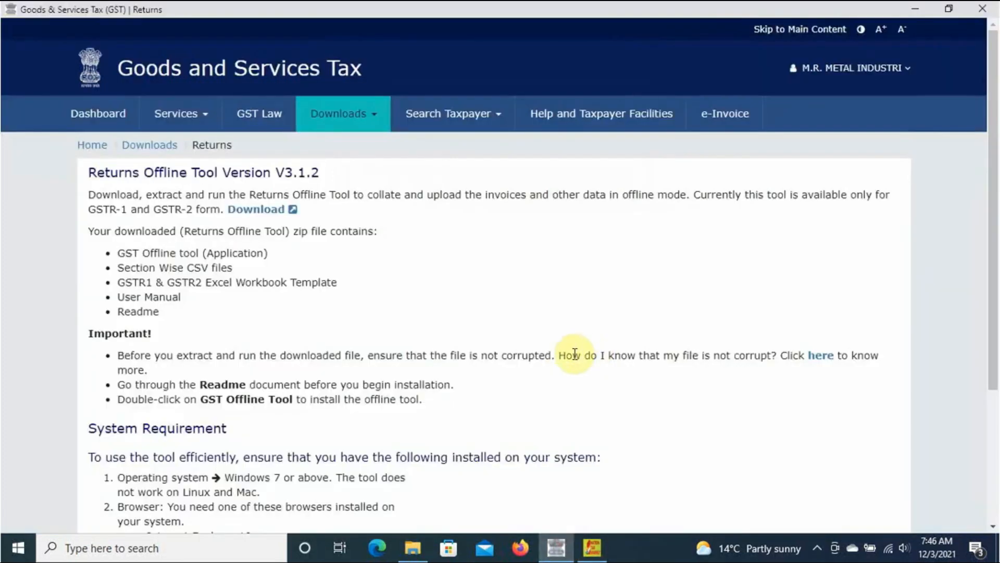
click(89, 114)
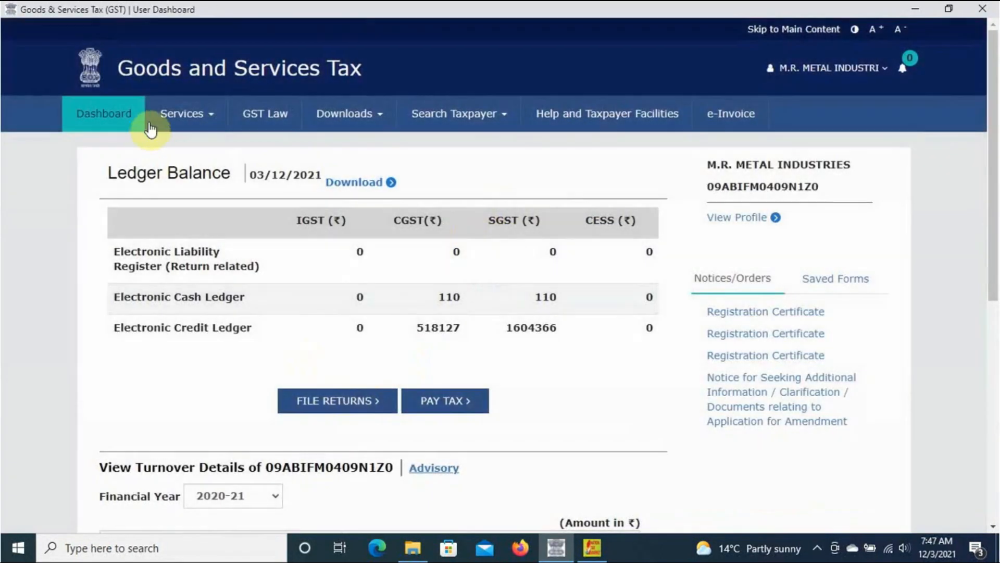
mouse_move(217, 126)
mouse_move(240, 151)
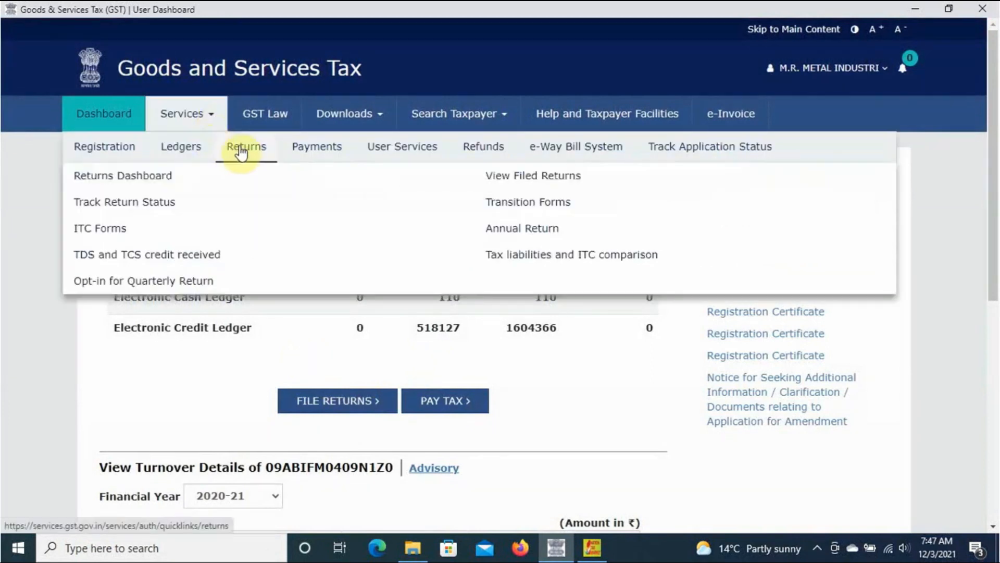
click(138, 174)
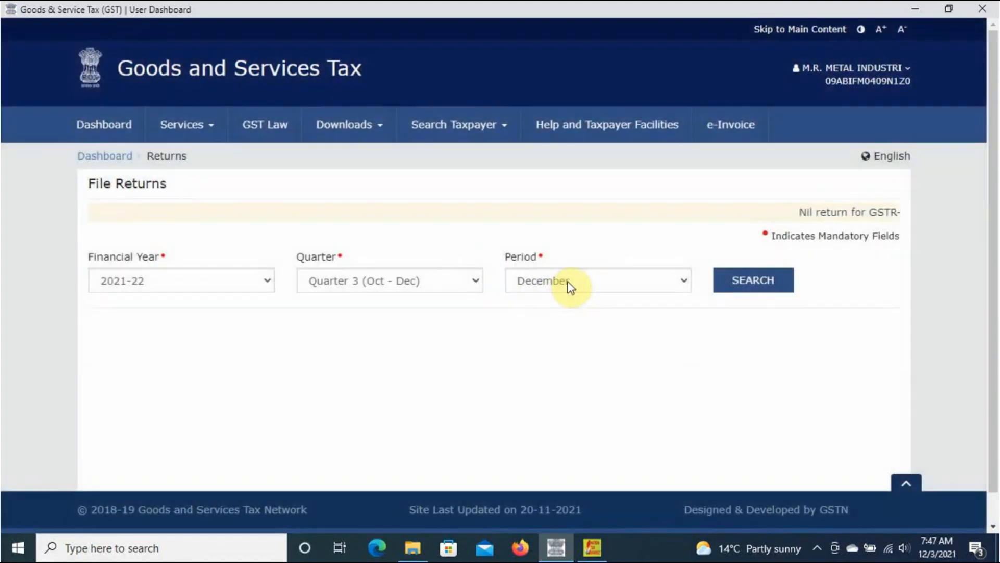
Search for the November returns and open offline preparation for GSTR1.
click(566, 283)
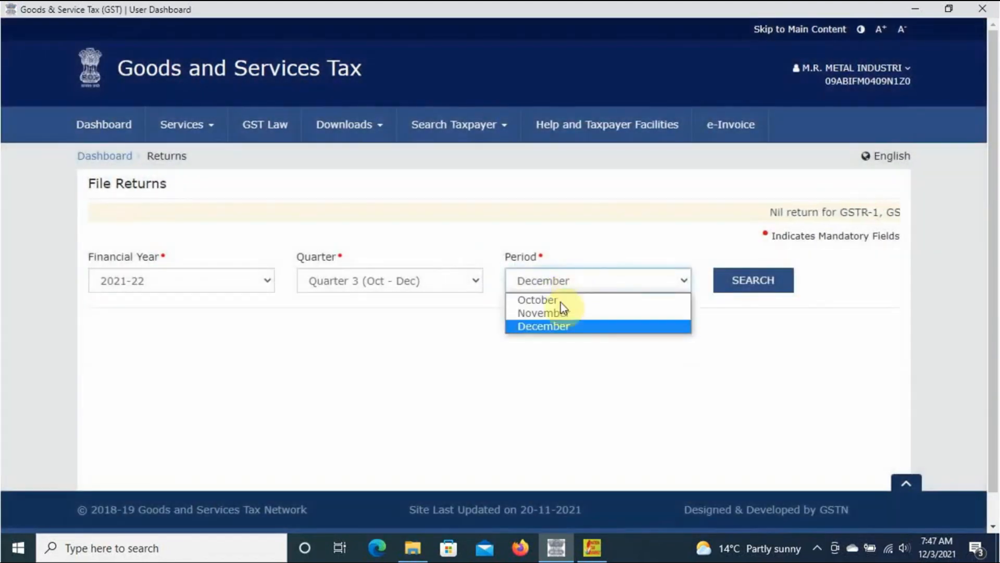
click(563, 314)
click(728, 297)
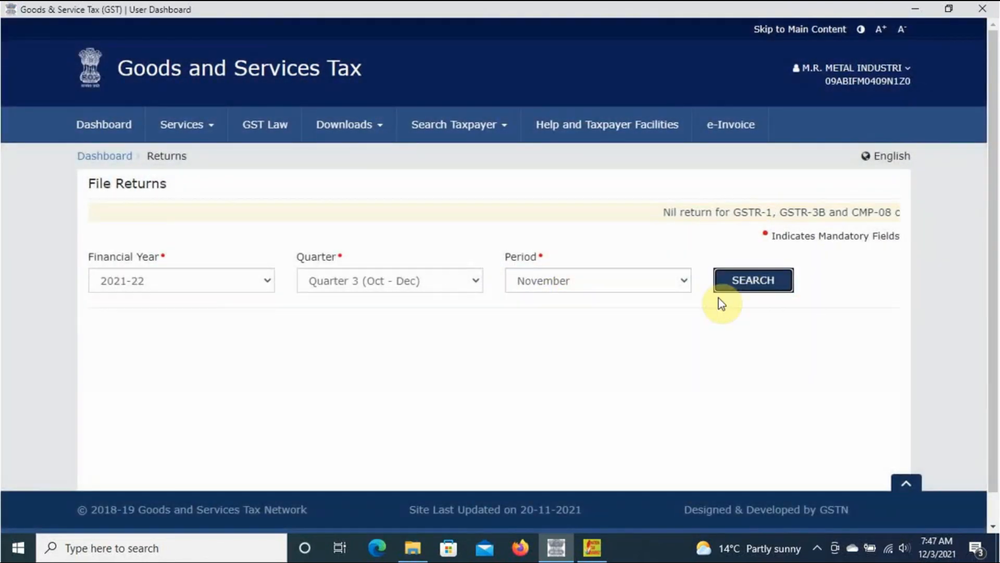
scroll(344, 391, down, 4)
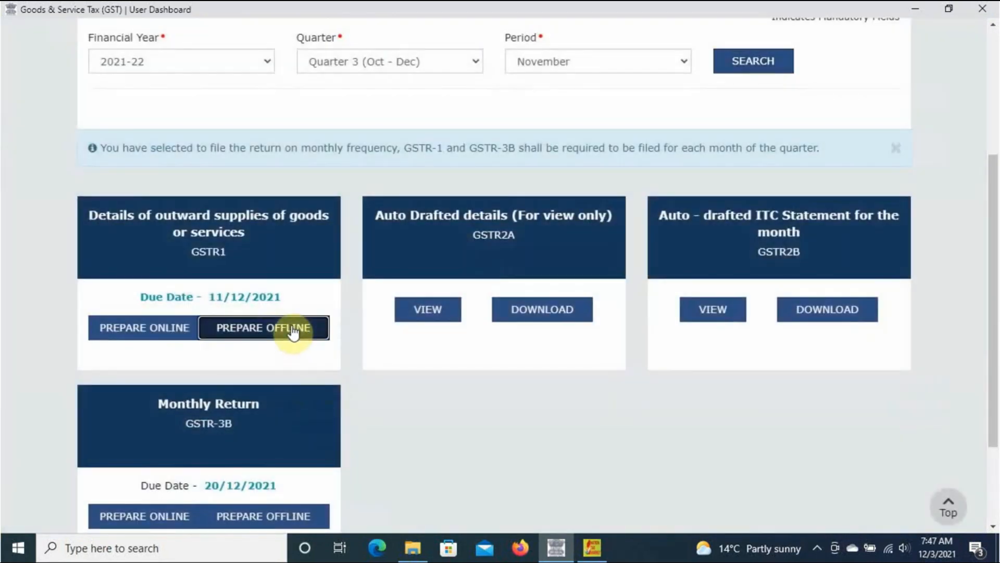
click(307, 328)
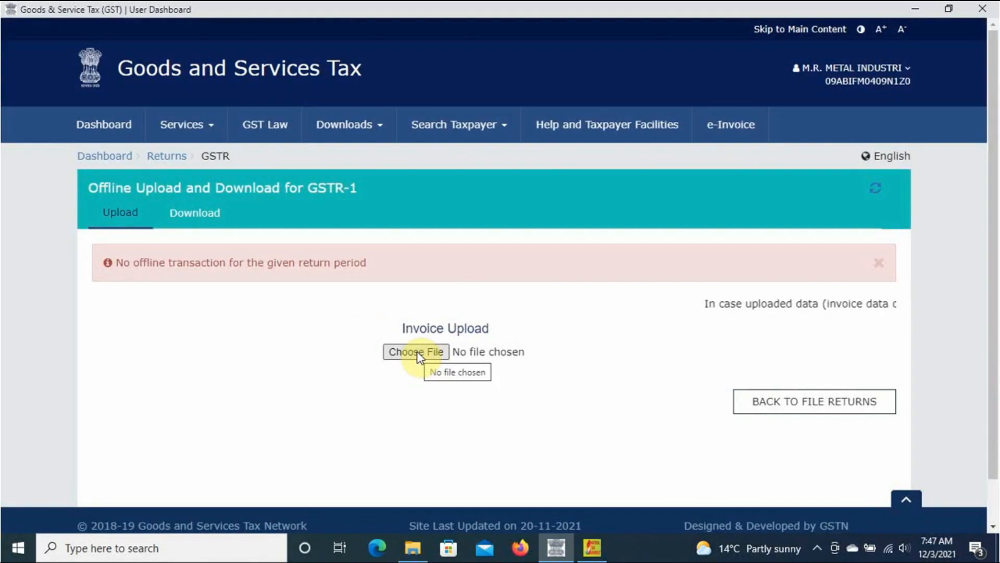
Upload the returns JSON file from the GSTR-1 folder and refresh the upload history.
click(315, 302)
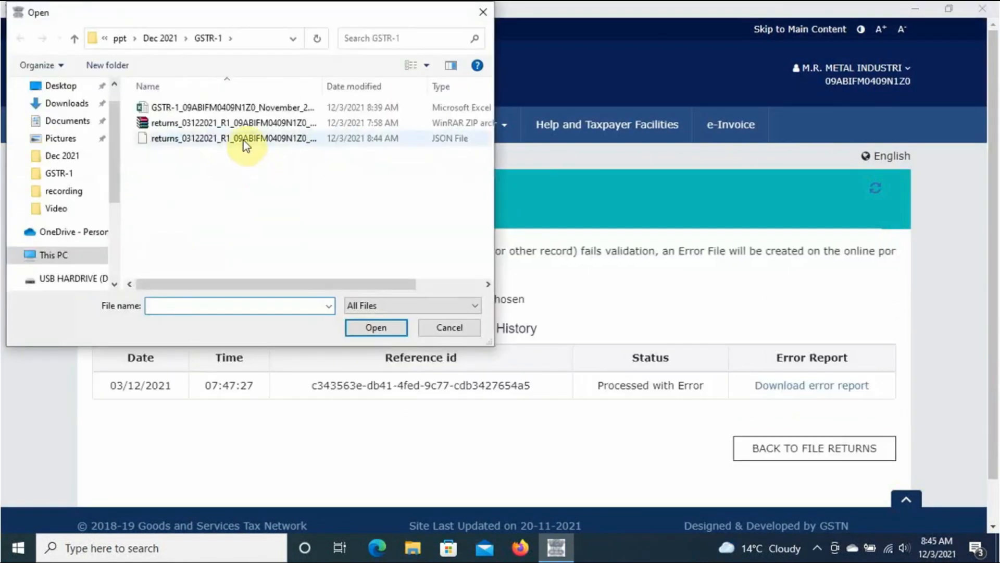
click(242, 138)
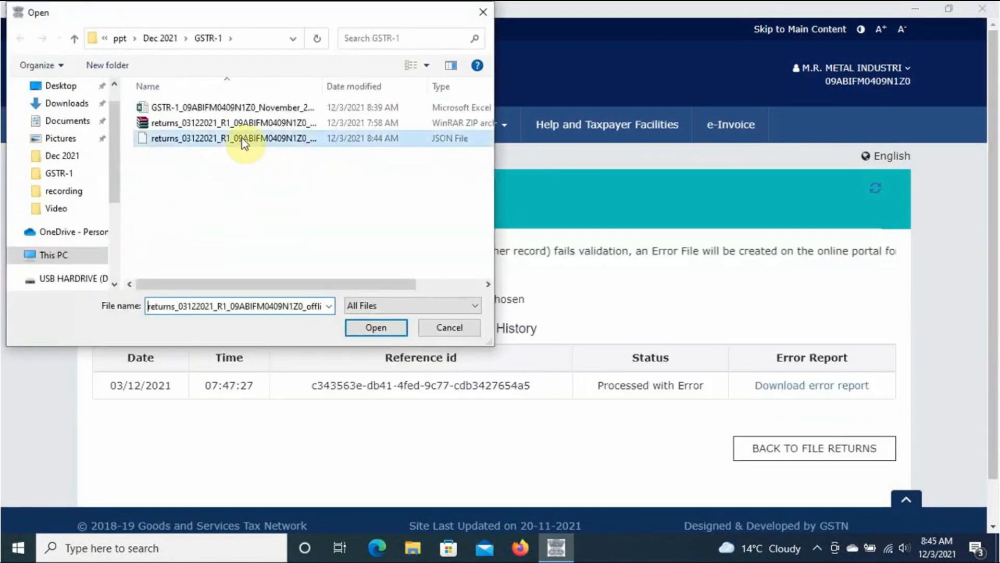
click(375, 327)
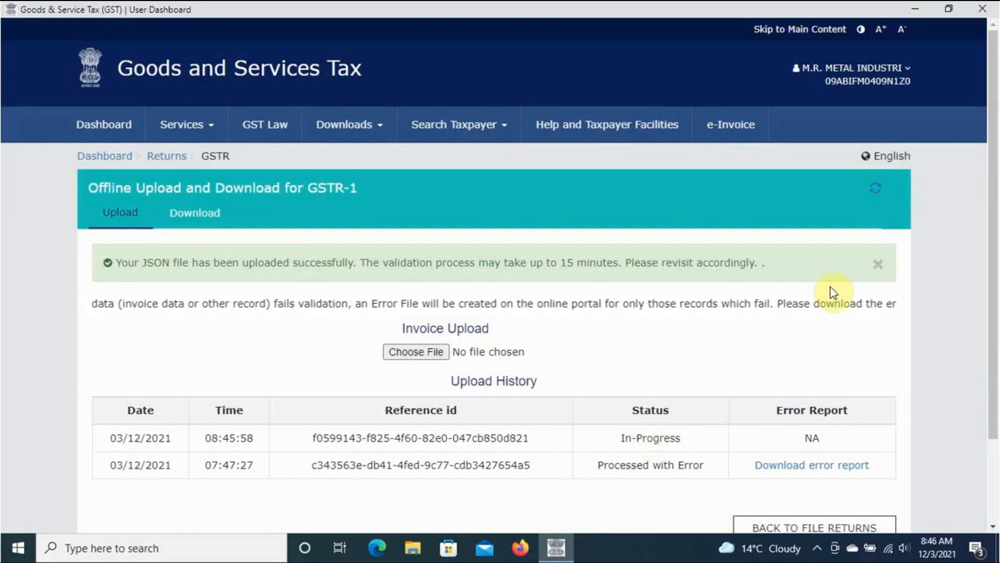
click(876, 189)
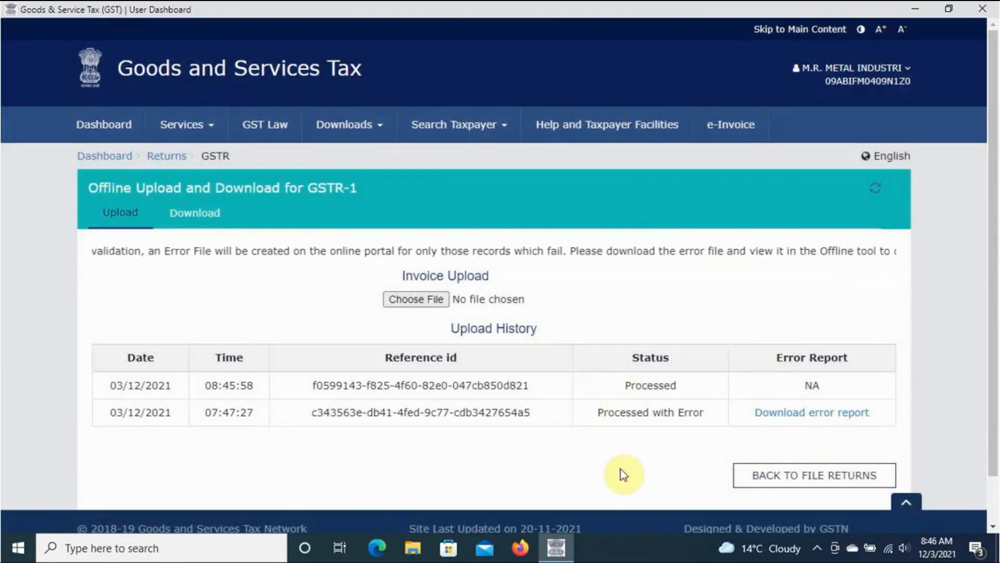
Return to File Returns, search for the November period of Quarter 3, 2021-22, and open online preparation for GSTR1.
click(776, 481)
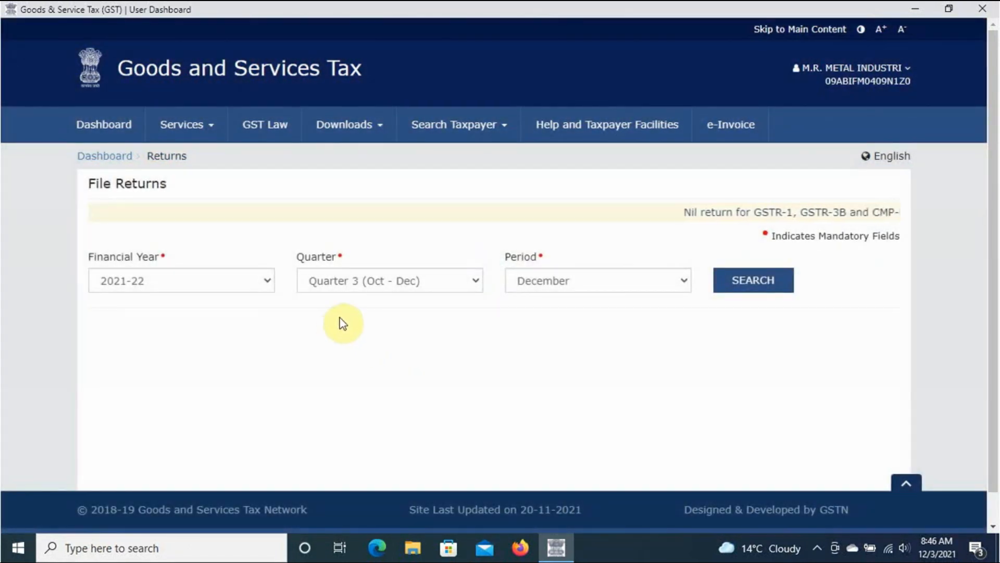
click(565, 286)
click(554, 315)
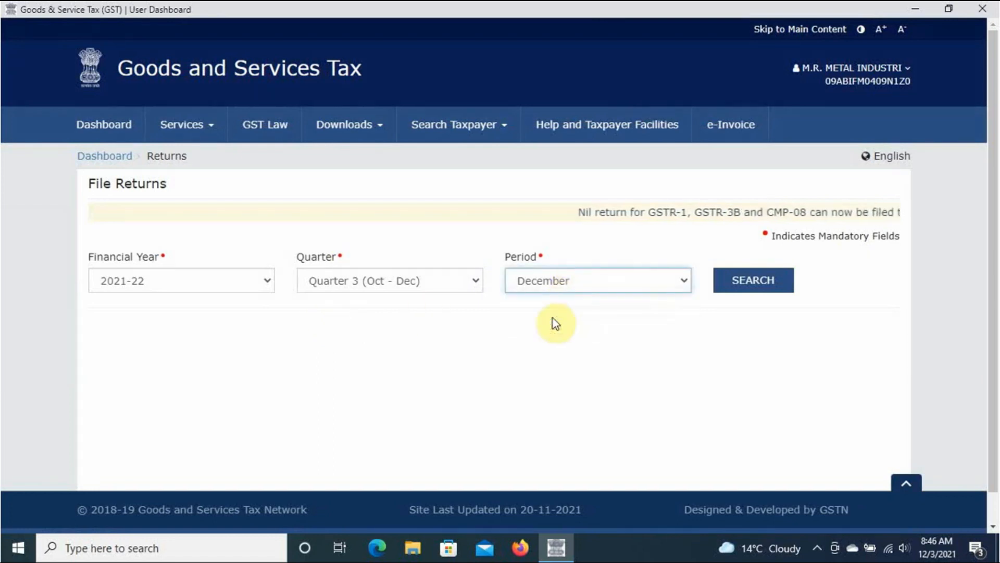
click(779, 282)
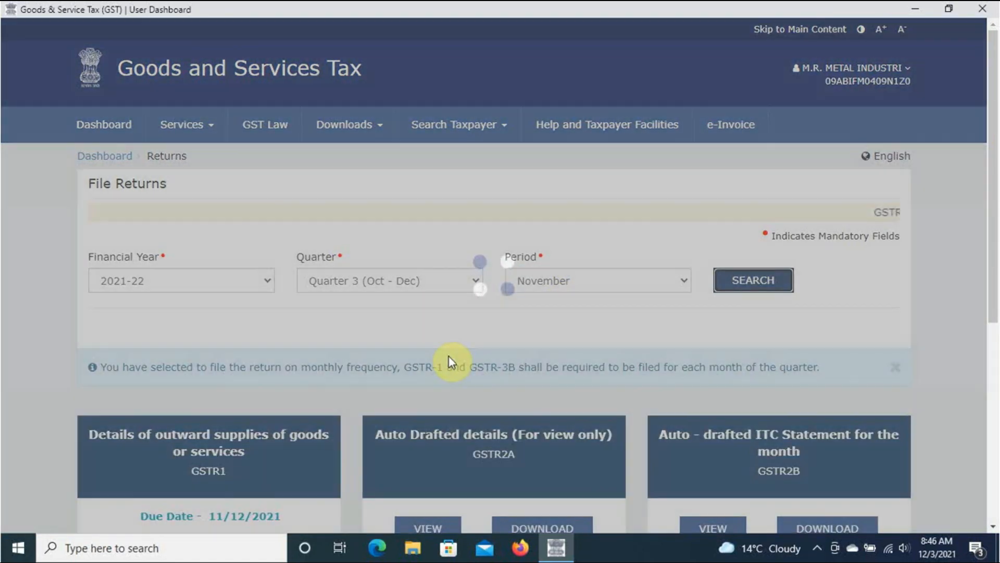
scroll(453, 361, down, 4)
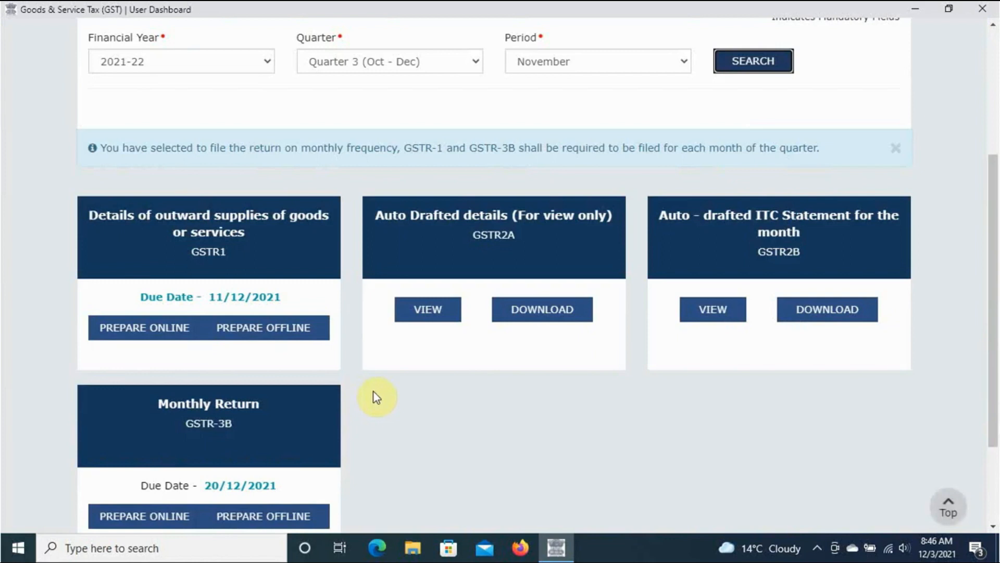
click(150, 328)
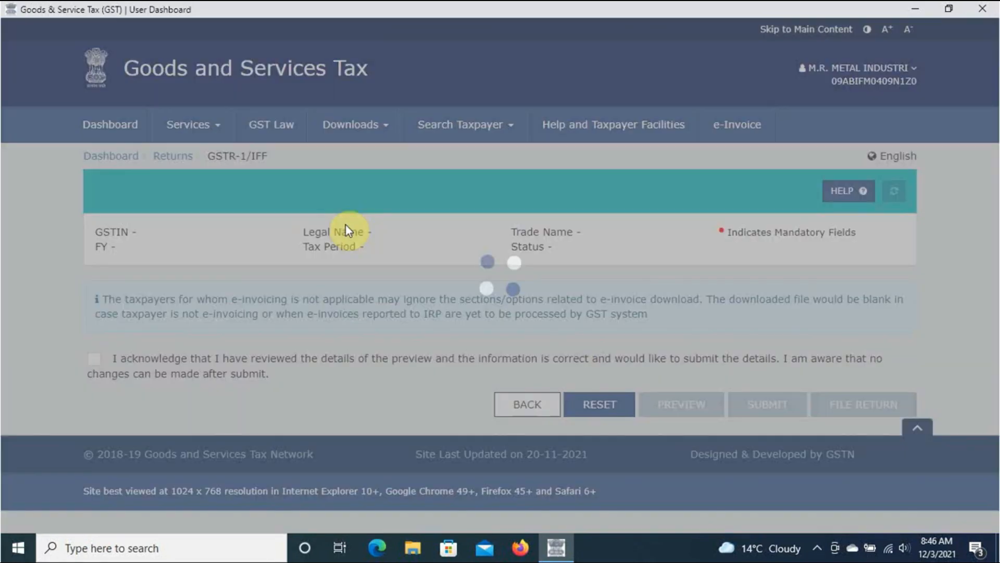
Examine the record counts and the recipient-wise B2B invoice records, and return to the GSTR-1 overview.
scroll(367, 302, down, 4)
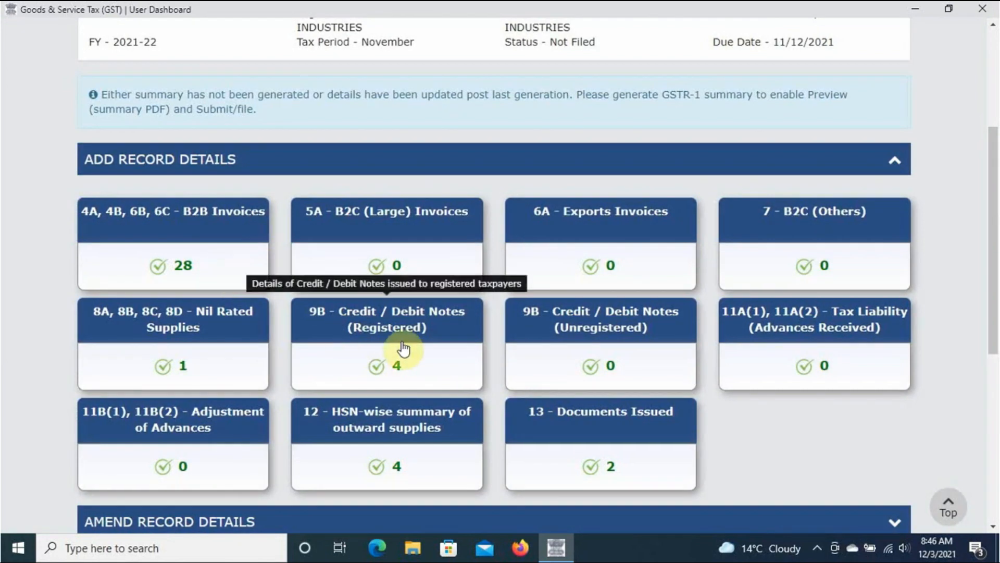
scroll(402, 346, down, 6)
scroll(402, 346, up, 2)
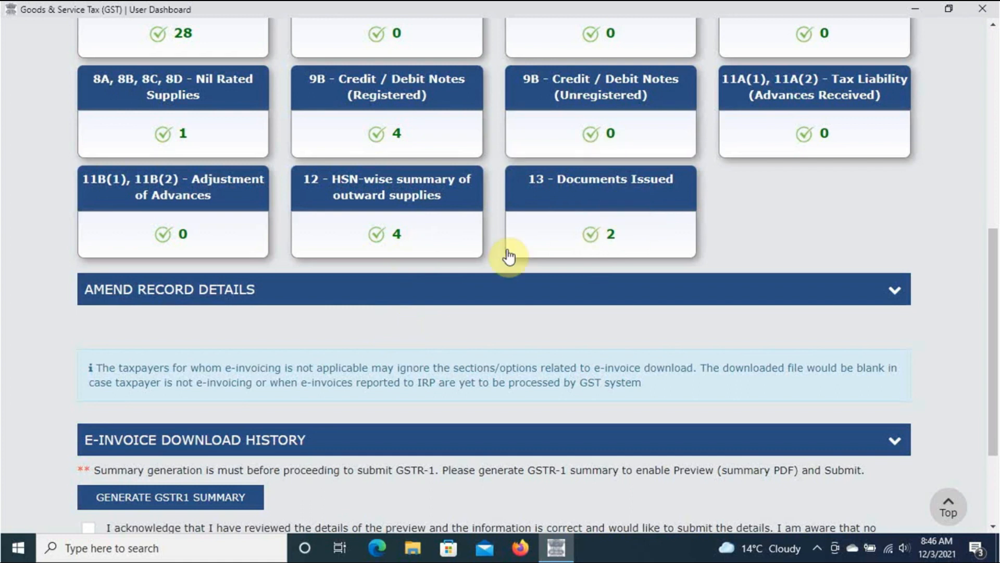
scroll(351, 222, up, 3)
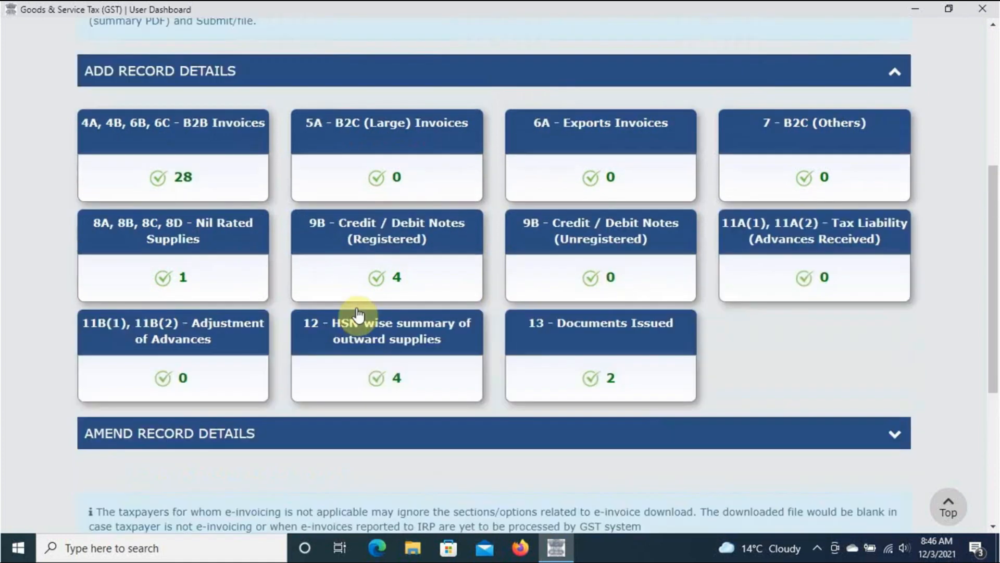
click(224, 168)
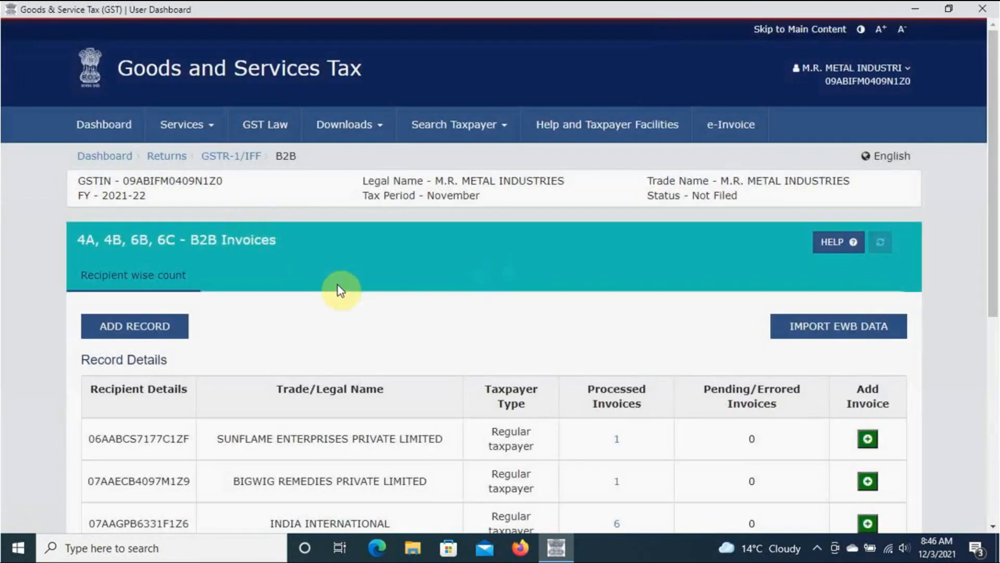
scroll(366, 319, down, 7)
scroll(368, 317, up, 4)
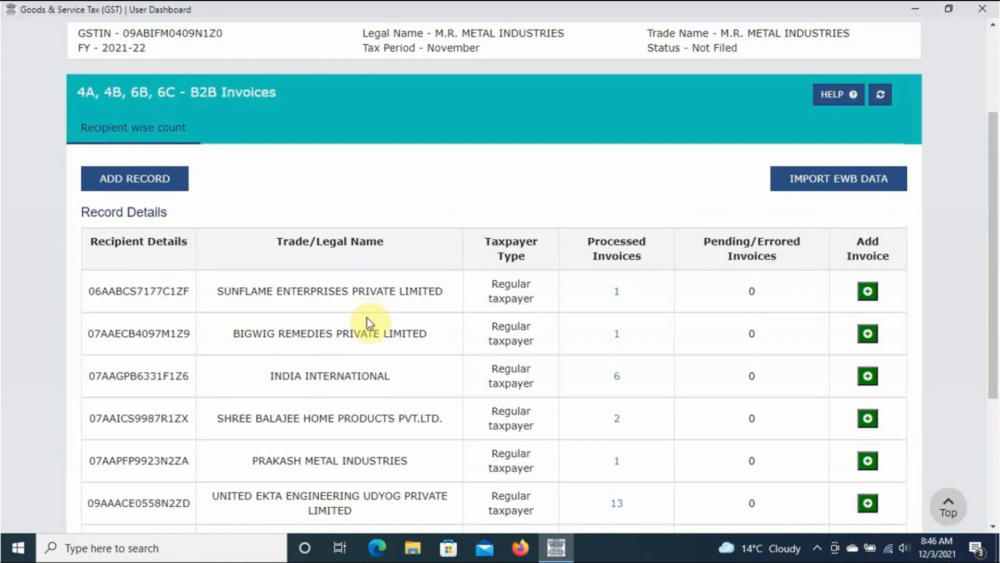
scroll(369, 322, down, 4)
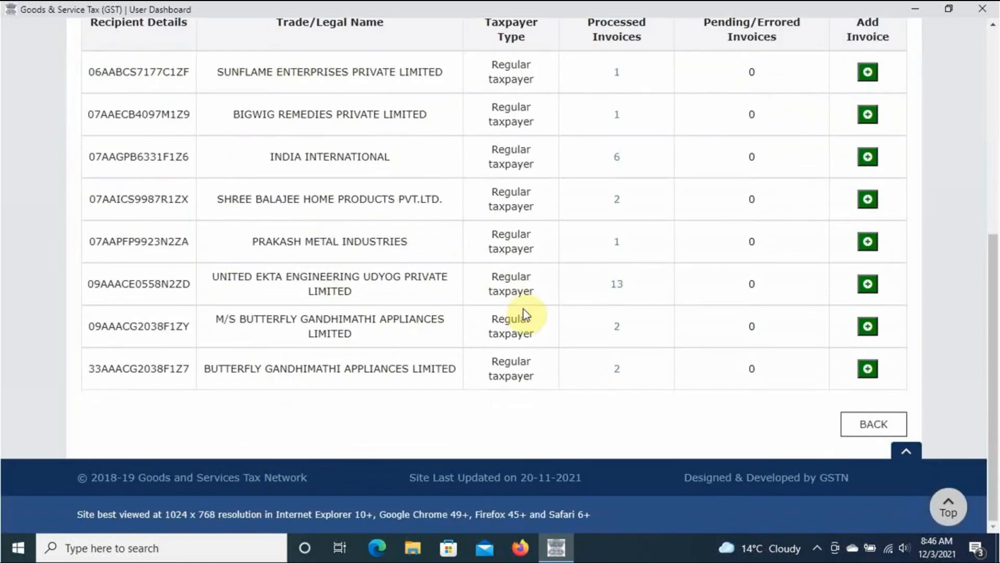
click(872, 436)
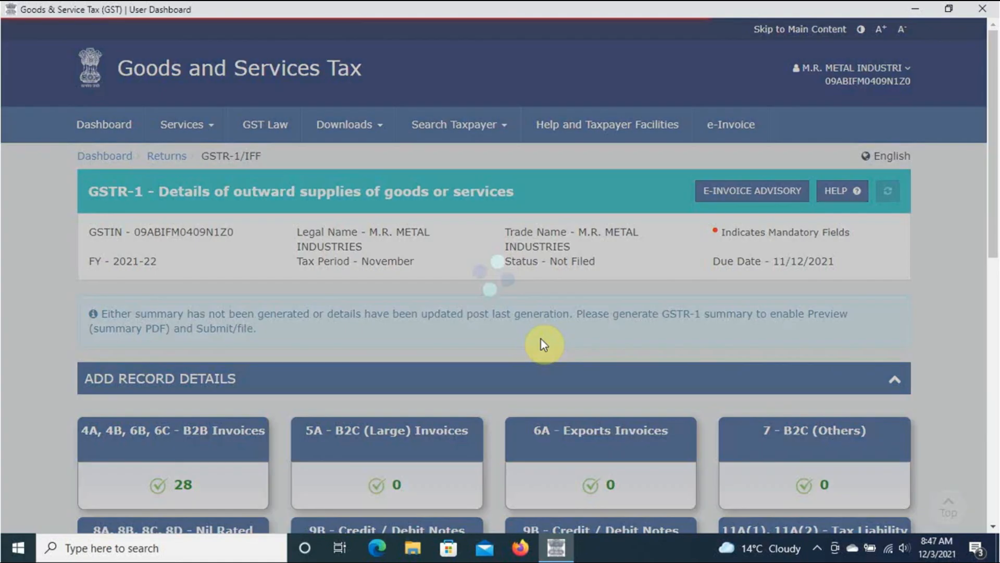
Generate the GSTR1 summary for November and refresh the page to check its progress.
scroll(462, 396, down, 3)
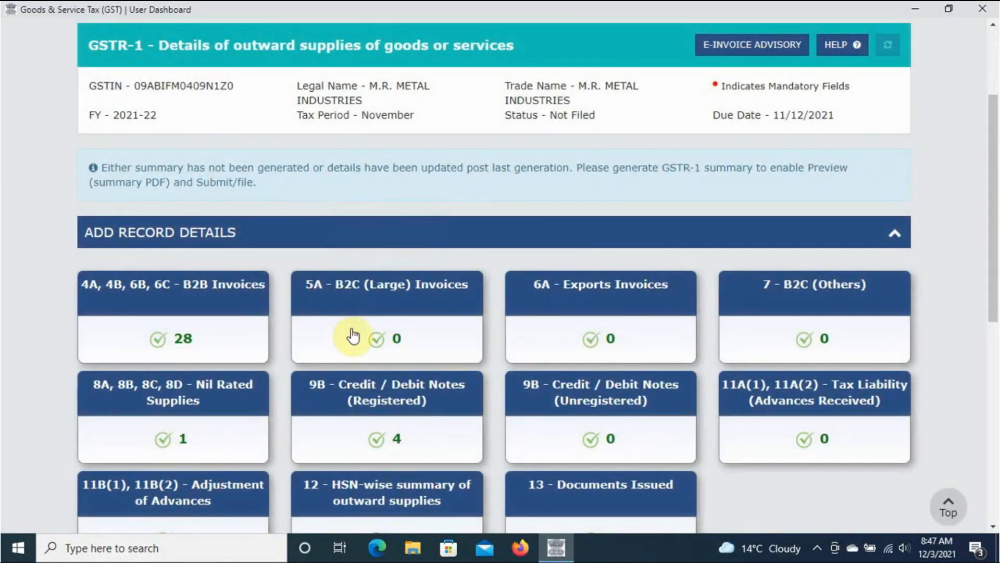
scroll(483, 401, up, 1)
scroll(480, 415, down, 2)
scroll(483, 409, up, 4)
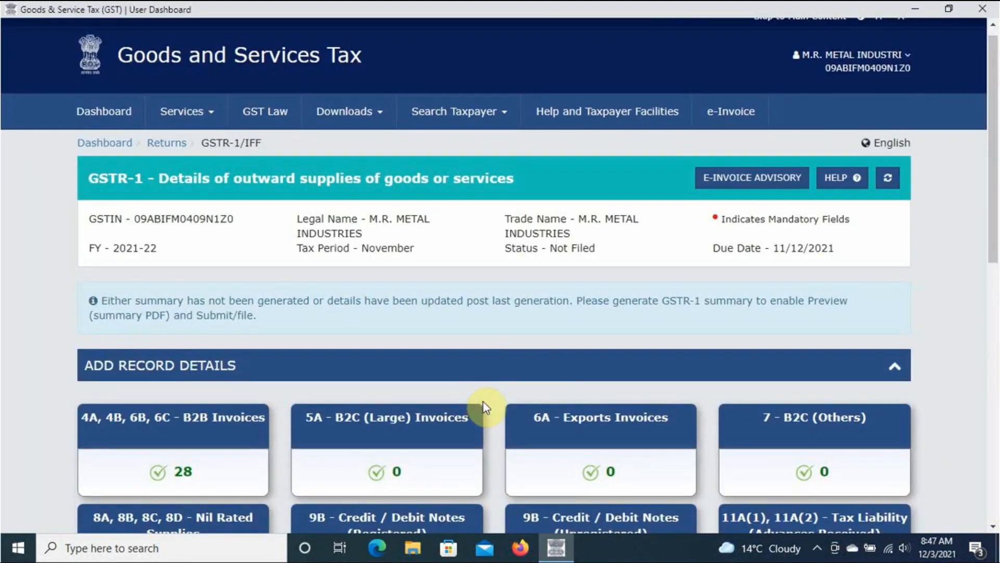
scroll(484, 408, down, 10)
click(237, 358)
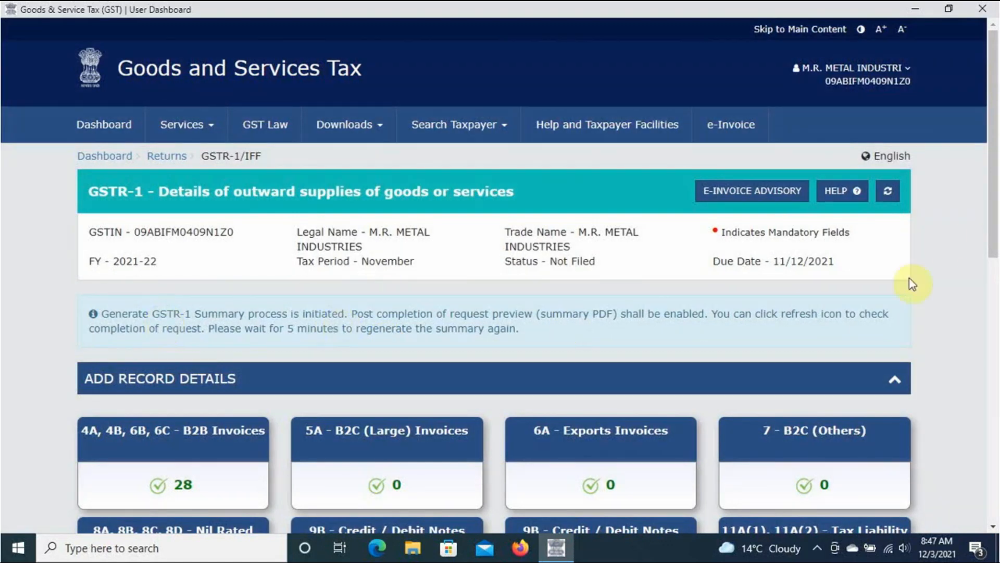
click(887, 190)
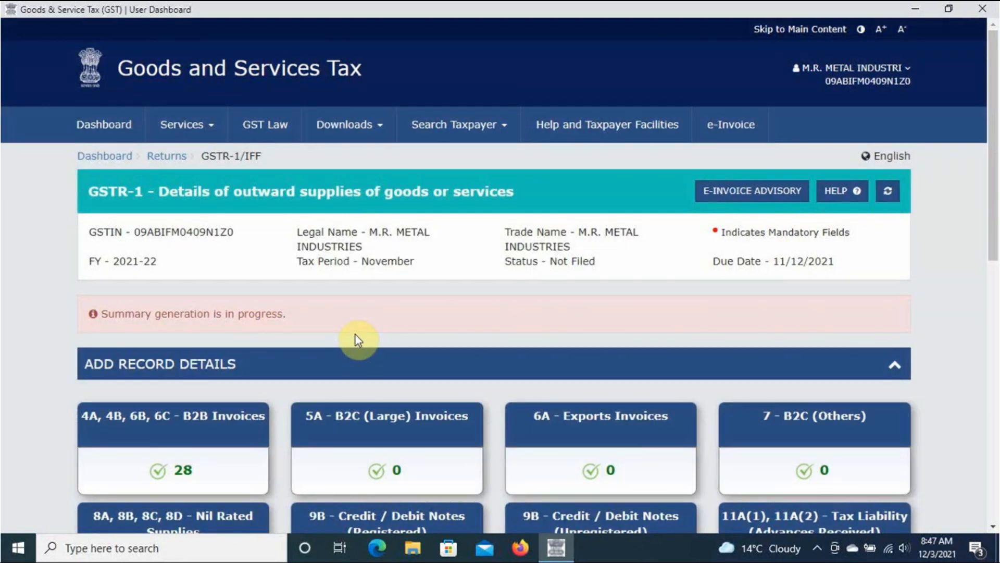
Generate the preview of the GSTR-1 summary and open the downloaded PDF.
scroll(482, 307, down, 10)
scroll(486, 306, up, 8)
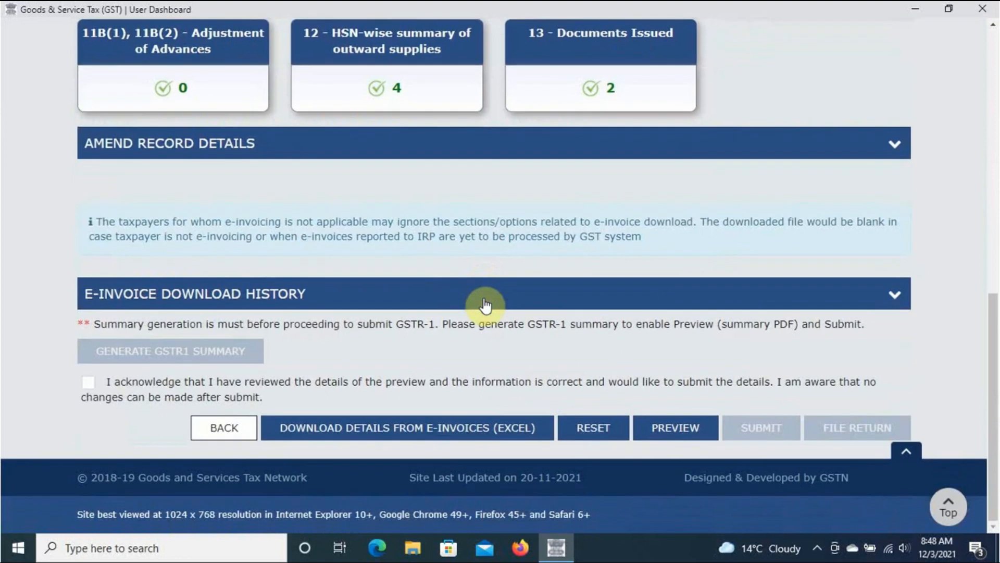
scroll(483, 299, down, 7)
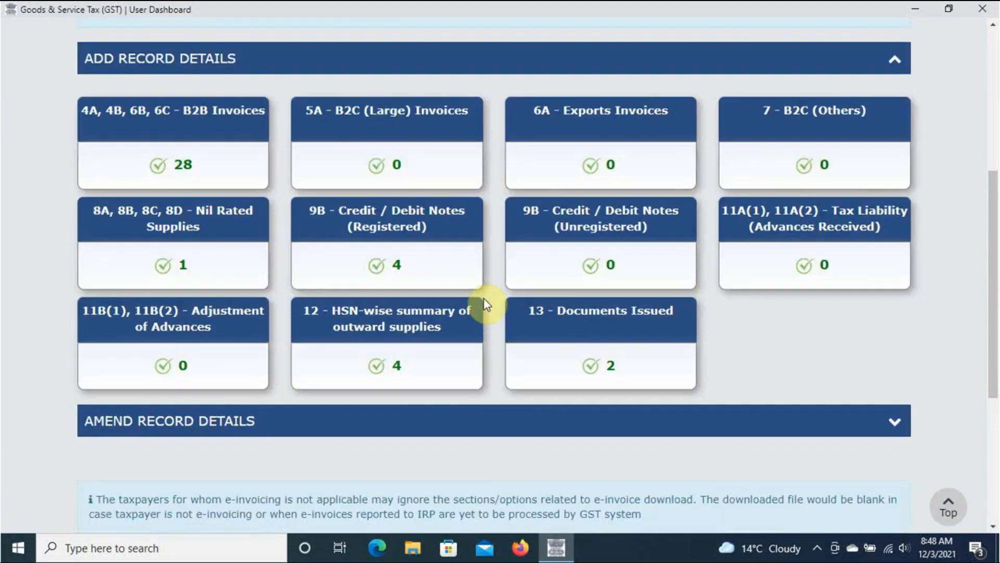
scroll(482, 304, up, 4)
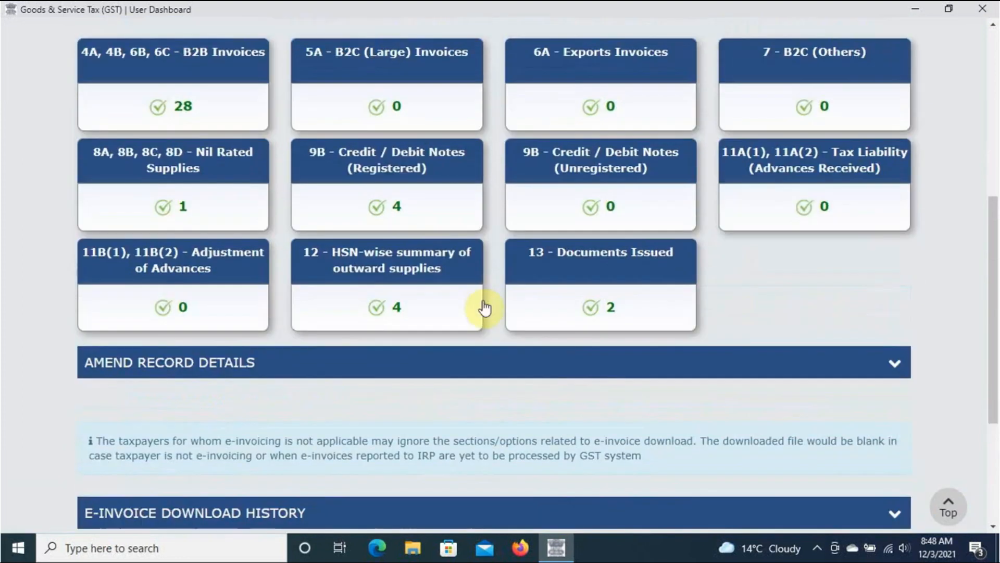
scroll(482, 308, down, 5)
scroll(484, 307, down, 1)
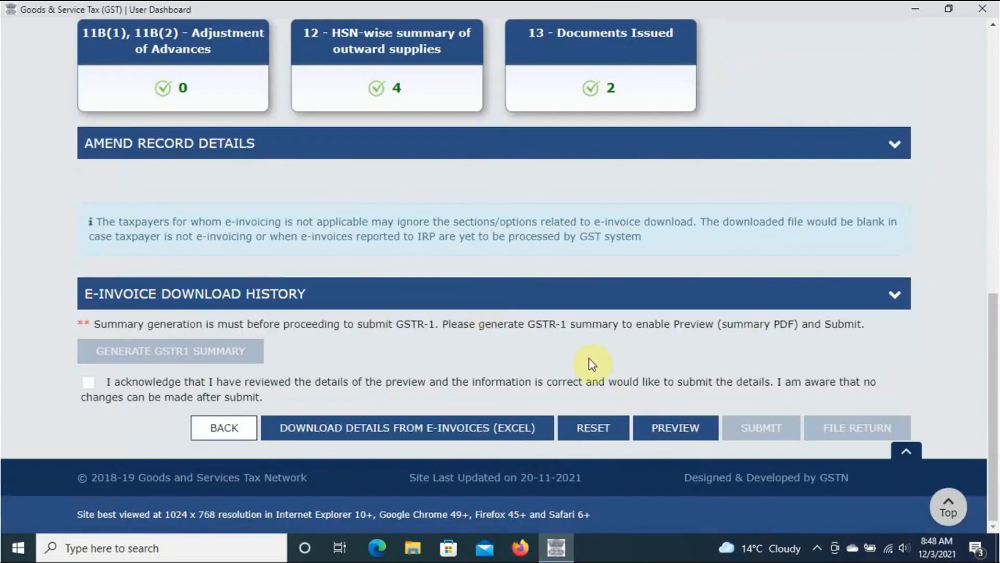
click(676, 427)
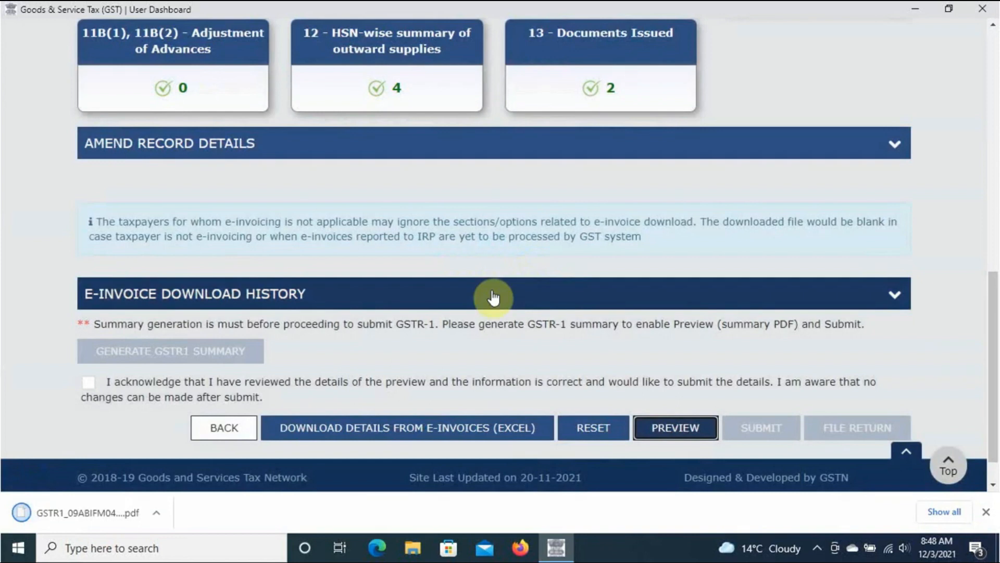
click(78, 513)
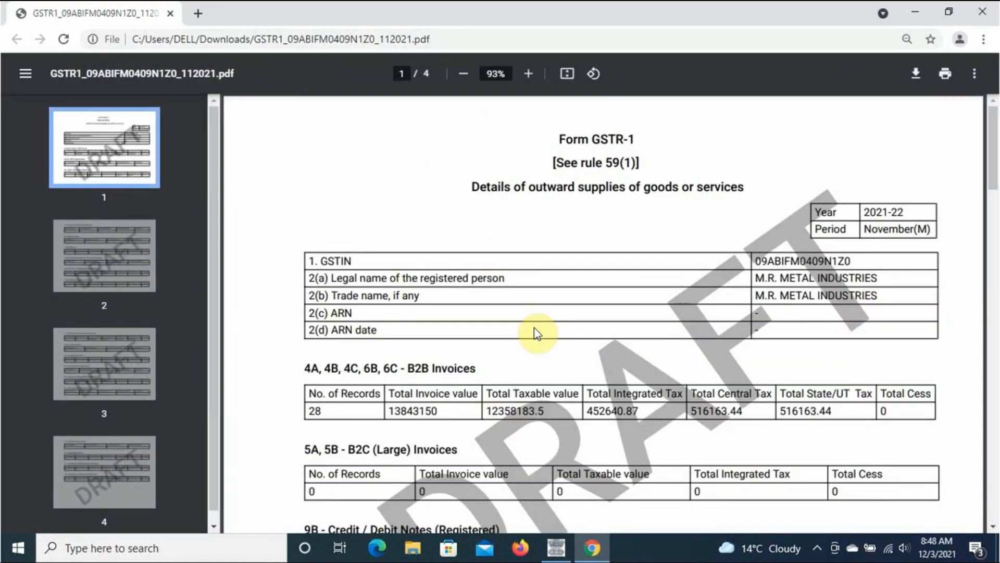
Examine the section totals on all pages of the draft GSTR-1 PDF, close it and return to the GSTR-1 page.
scroll(539, 335, down, 3)
scroll(437, 297, up, 3)
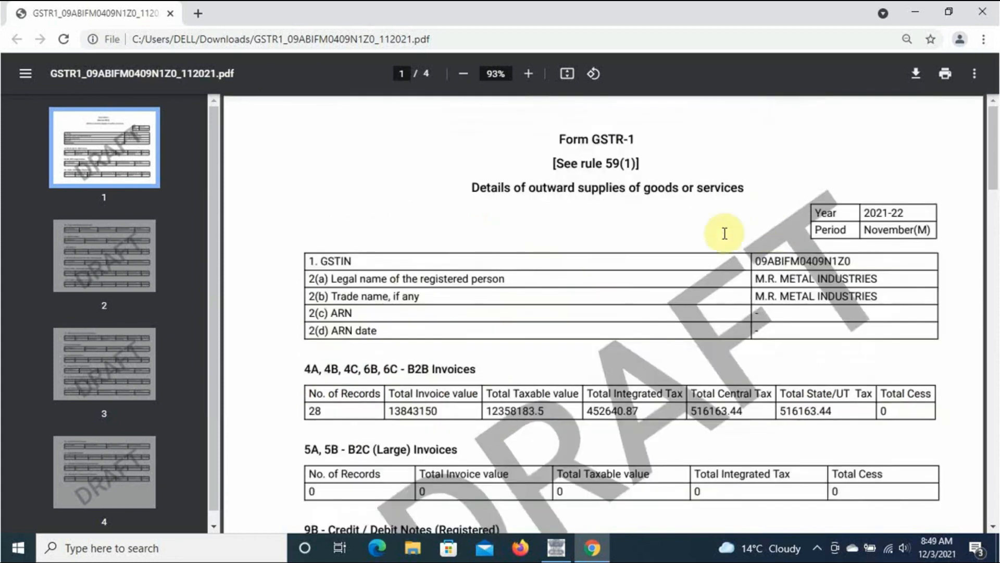
scroll(502, 355, down, 3)
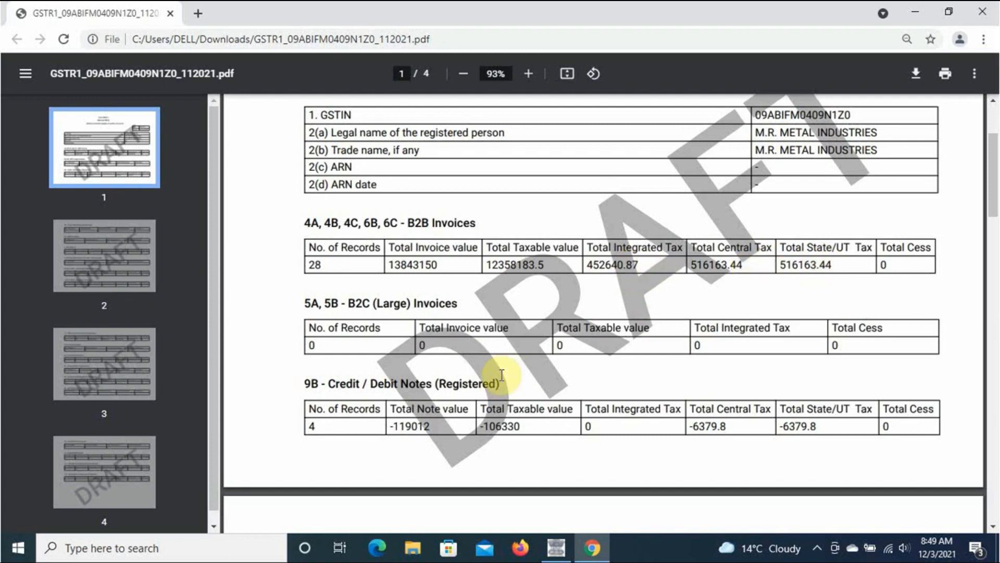
scroll(501, 374, down, 1)
scroll(500, 374, down, 1)
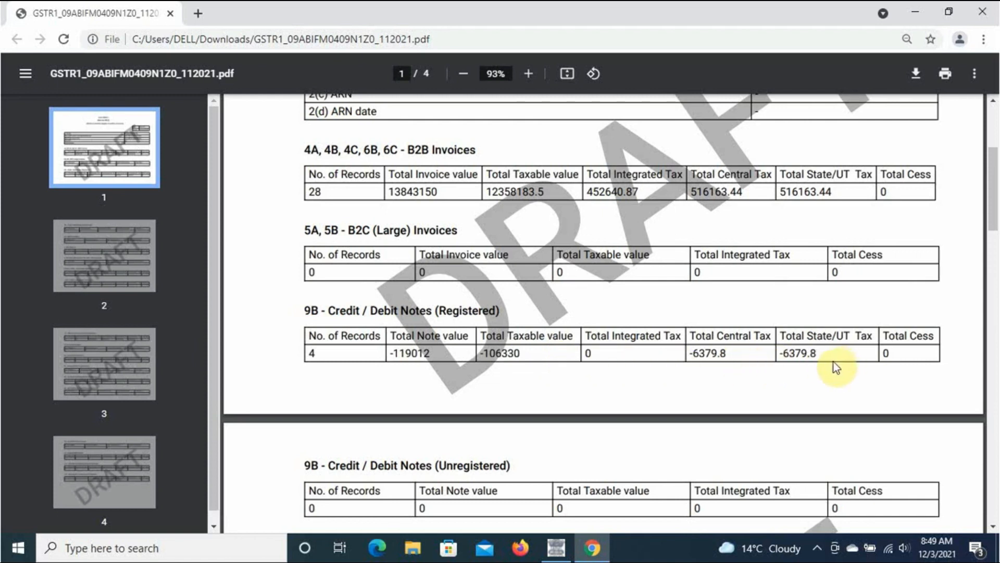
scroll(742, 400, down, 5)
scroll(742, 400, down, 8)
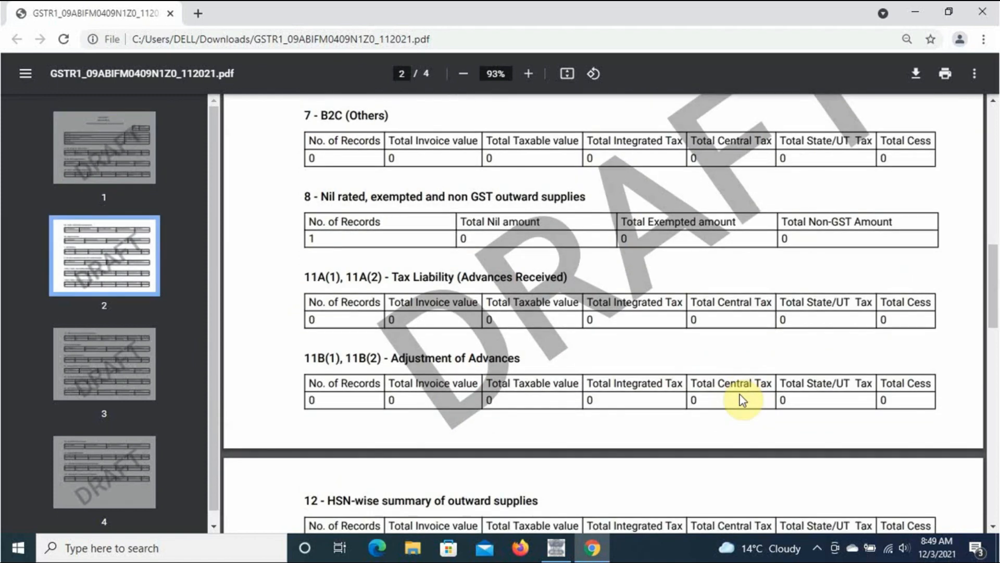
scroll(742, 401, down, 3)
scroll(440, 271, up, 1)
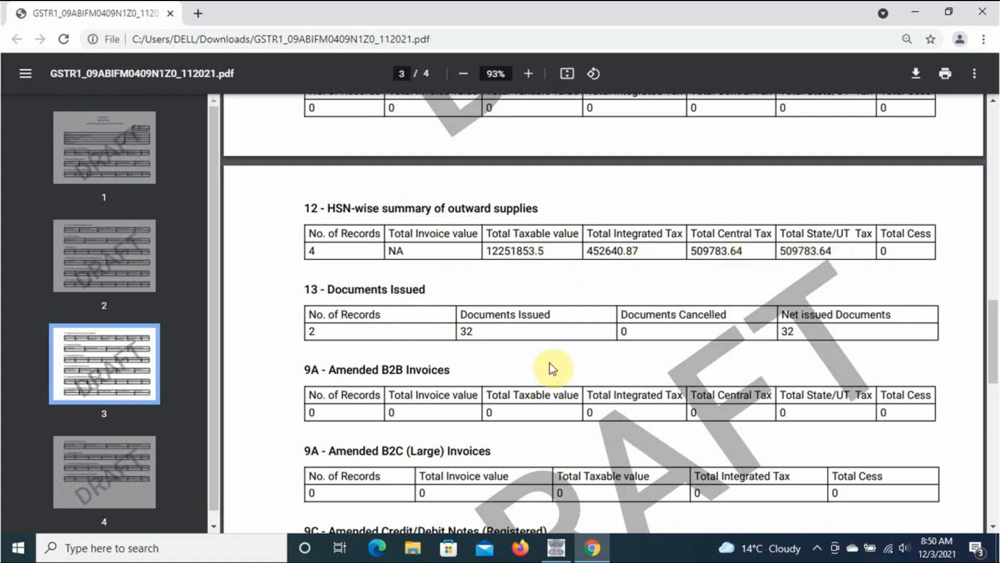
scroll(421, 296, down, 1)
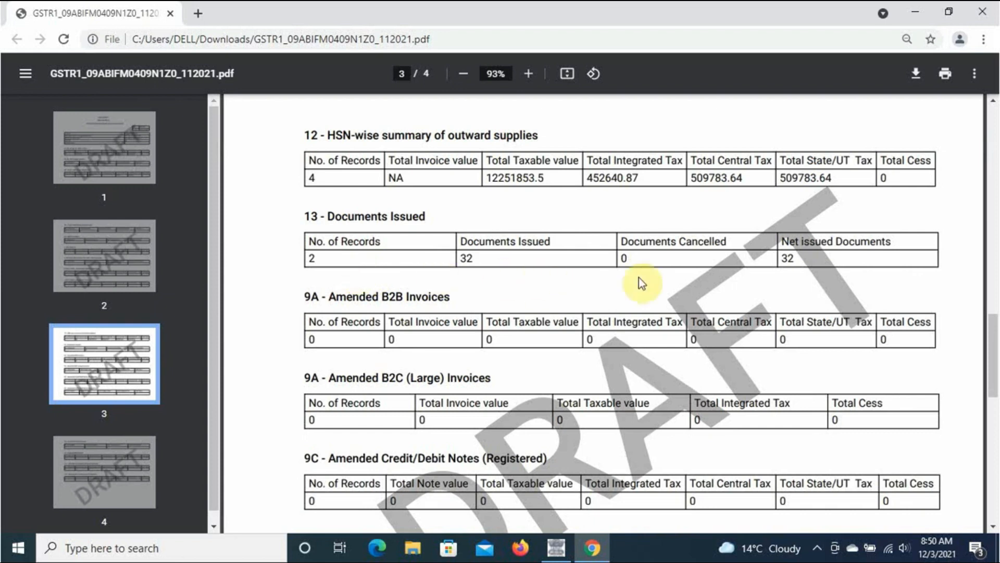
scroll(663, 275, down, 12)
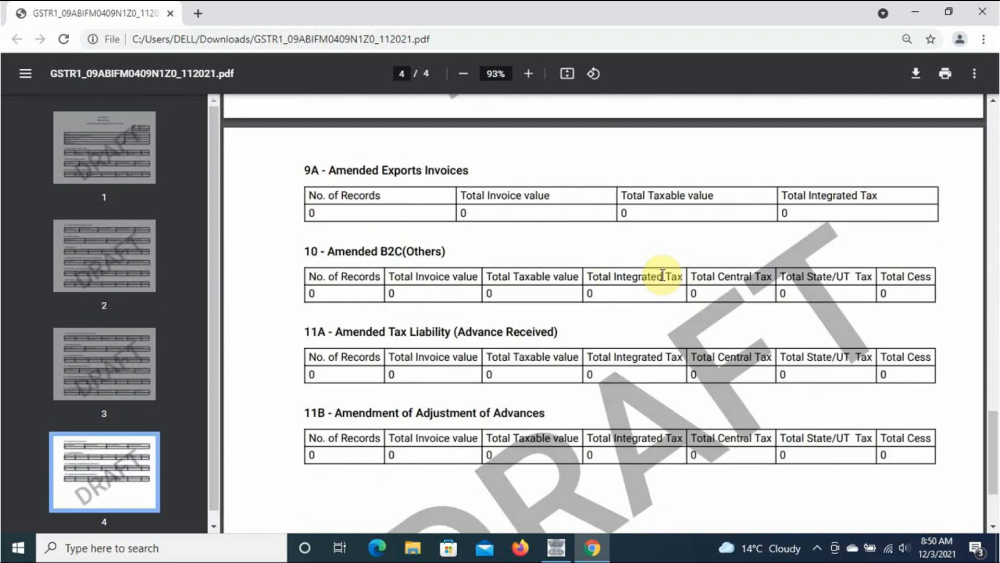
scroll(328, 333, up, 13)
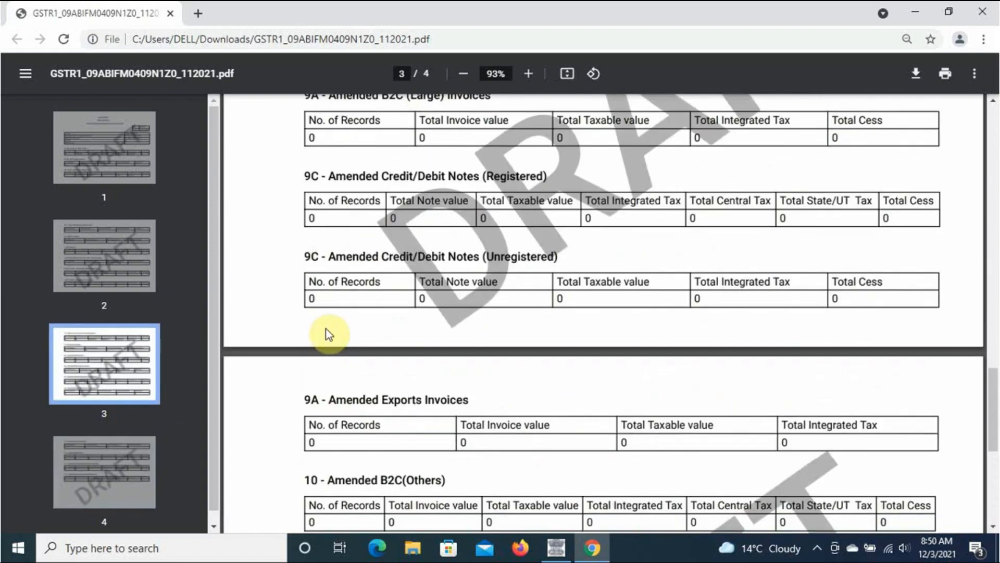
scroll(715, 281, up, 10)
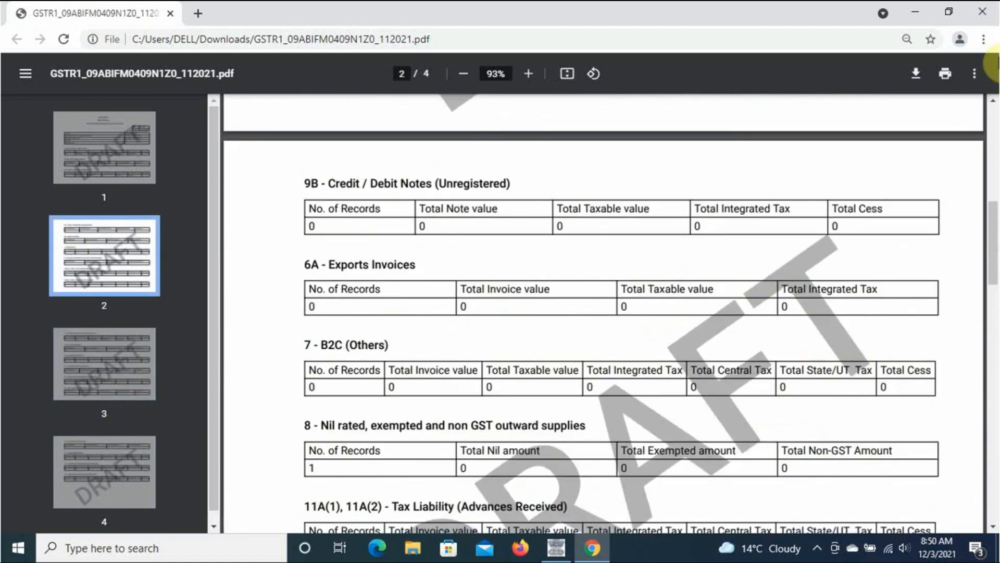
scroll(662, 251, up, 2)
scroll(663, 250, up, 10)
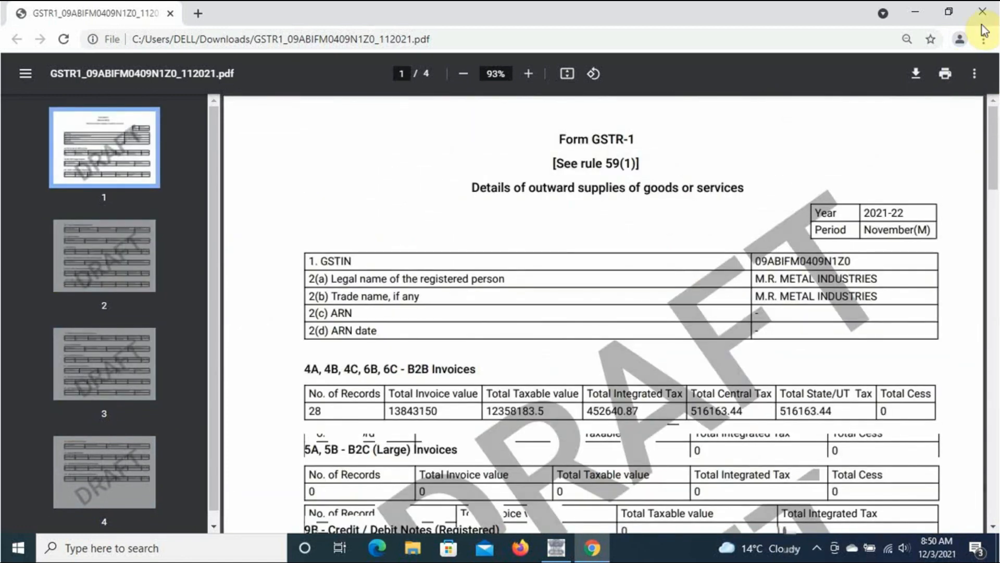
click(983, 12)
scroll(570, 290, up, 5)
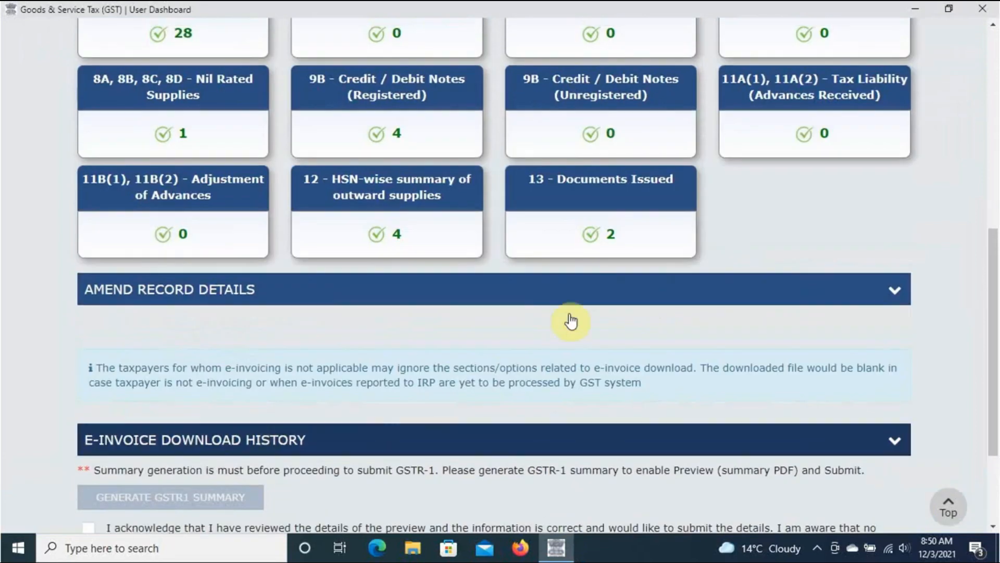
scroll(521, 395, up, 3)
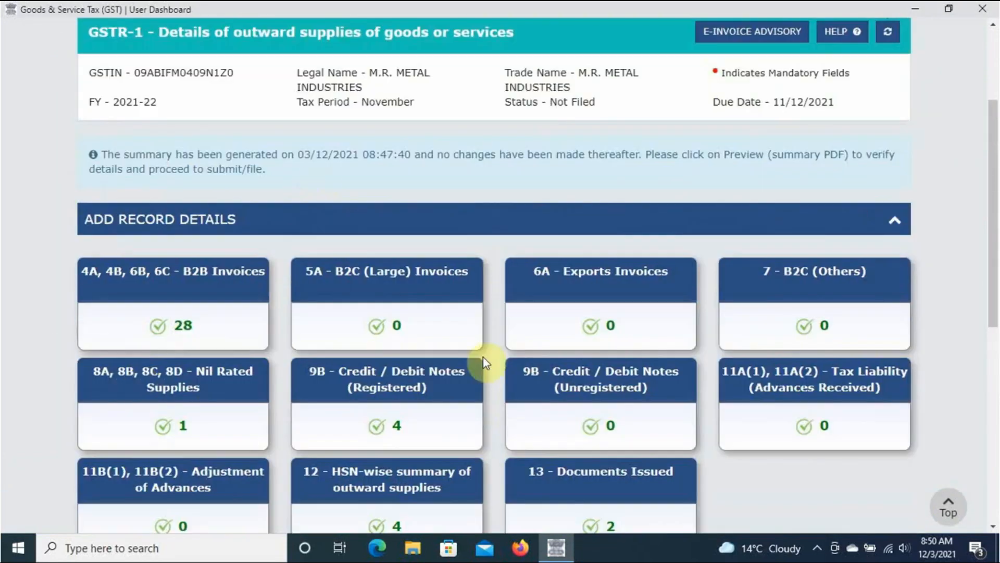
scroll(483, 358, down, 10)
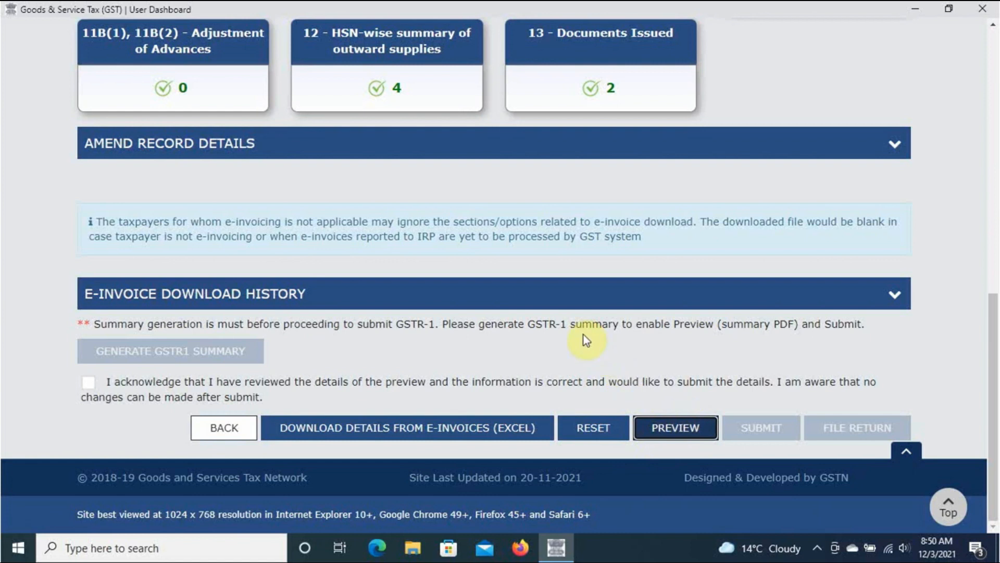
Review the GSTR-1 record counts, acknowledge that the preview details are correct, and submit the November return, agreeing to proceed.
scroll(587, 364, up, 10)
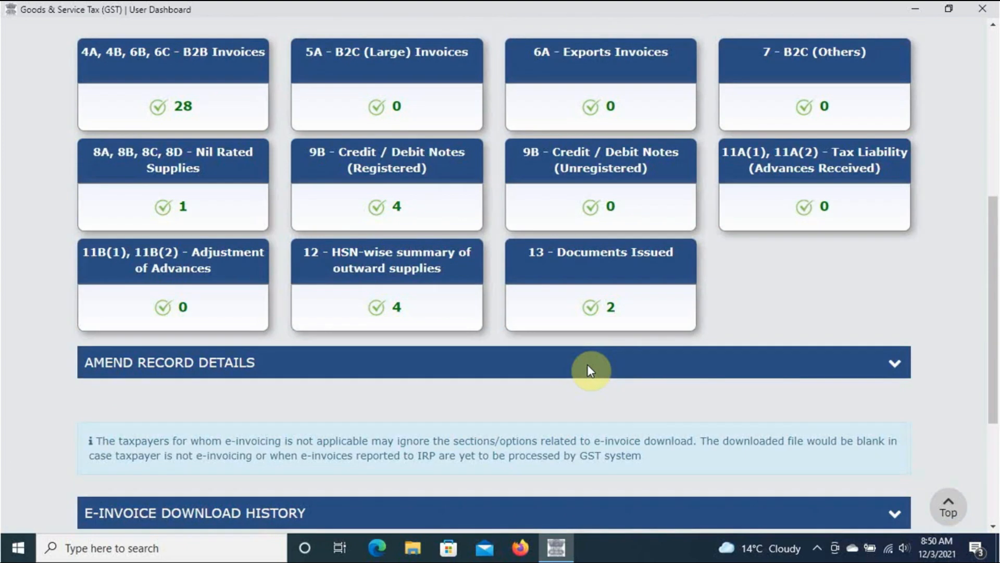
scroll(586, 373, down, 3)
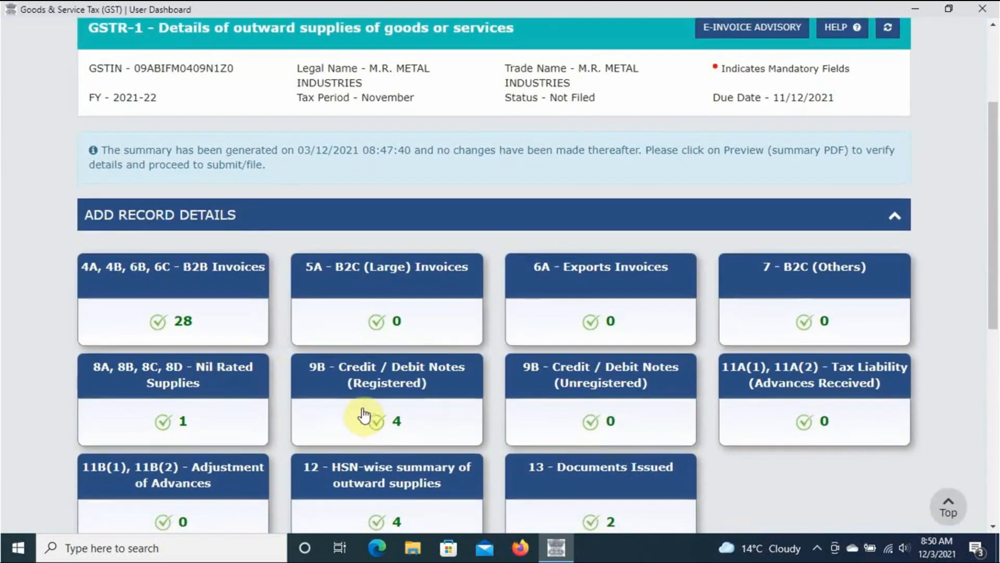
scroll(435, 335, down, 9)
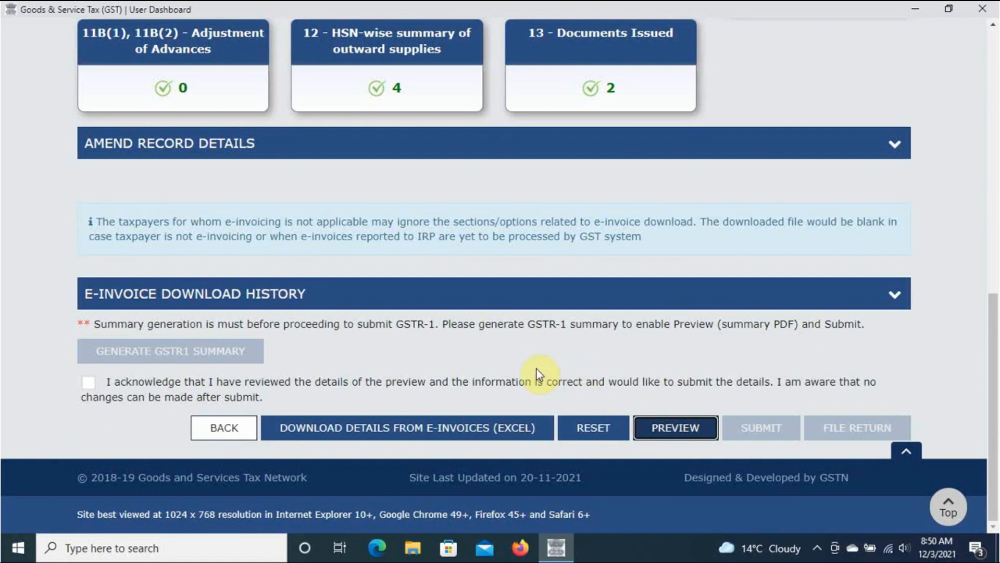
click(88, 383)
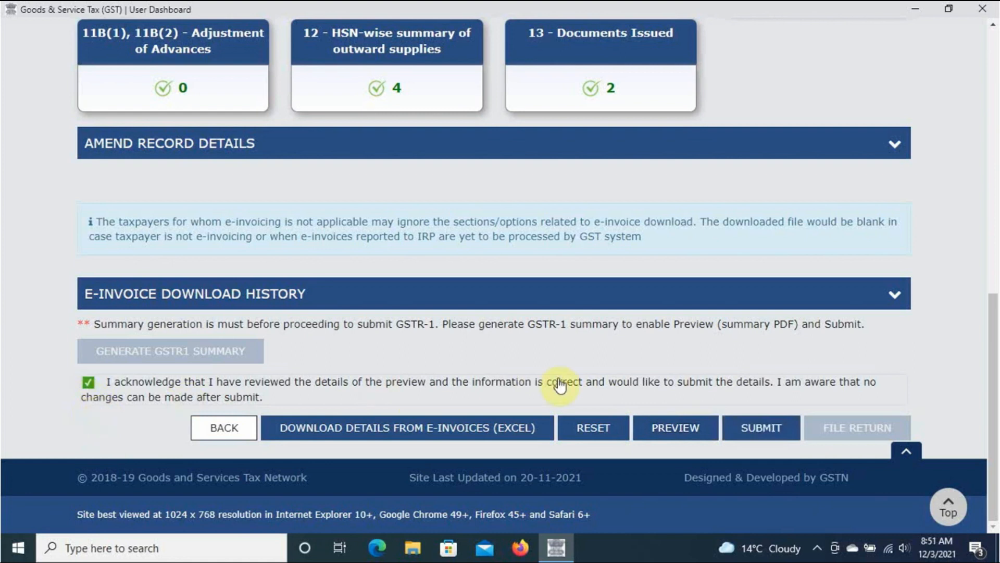
click(761, 428)
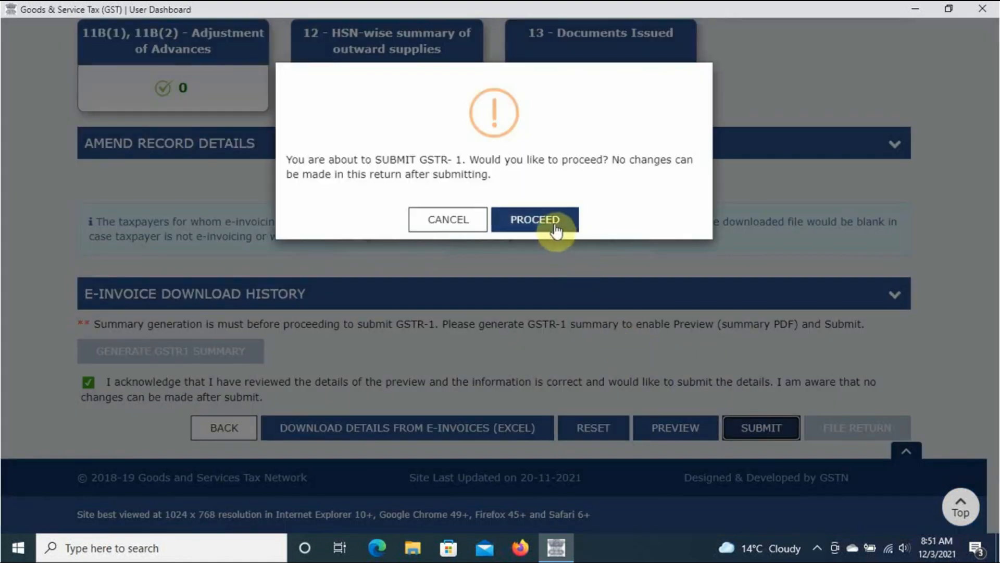
click(535, 219)
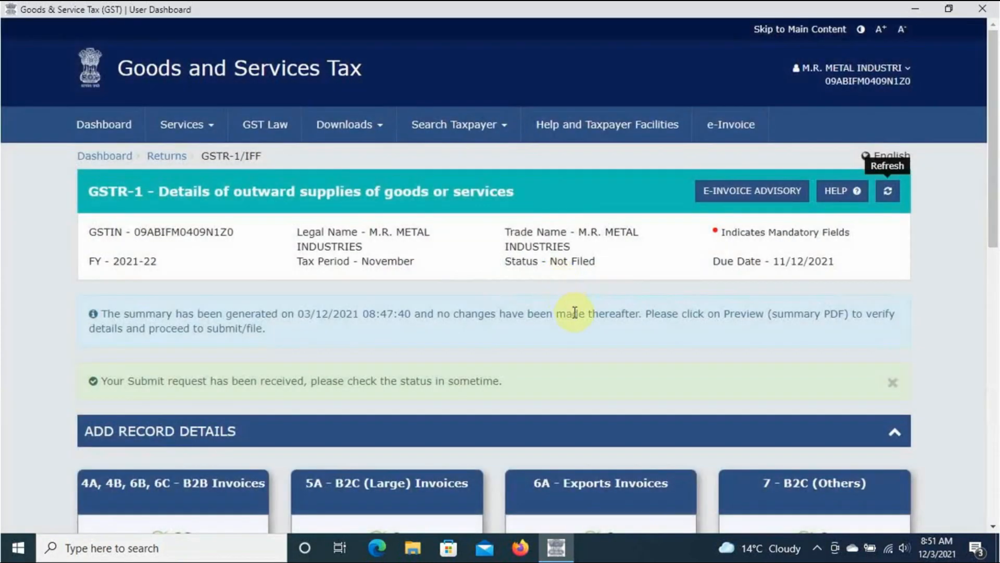
Check the submission status of the November GSTR-1 and proceed to its return filing page.
scroll(582, 326, down, 10)
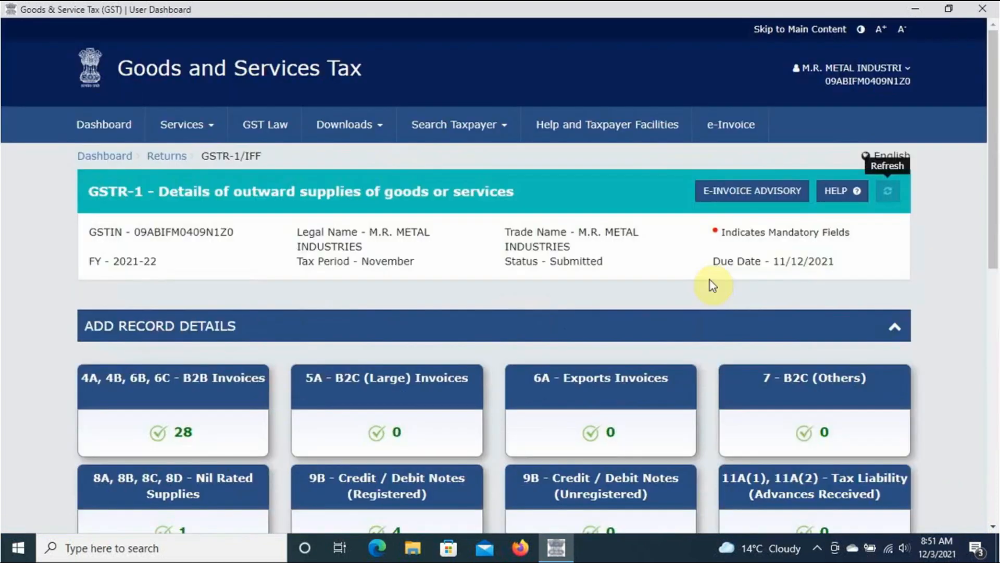
scroll(711, 280, down, 10)
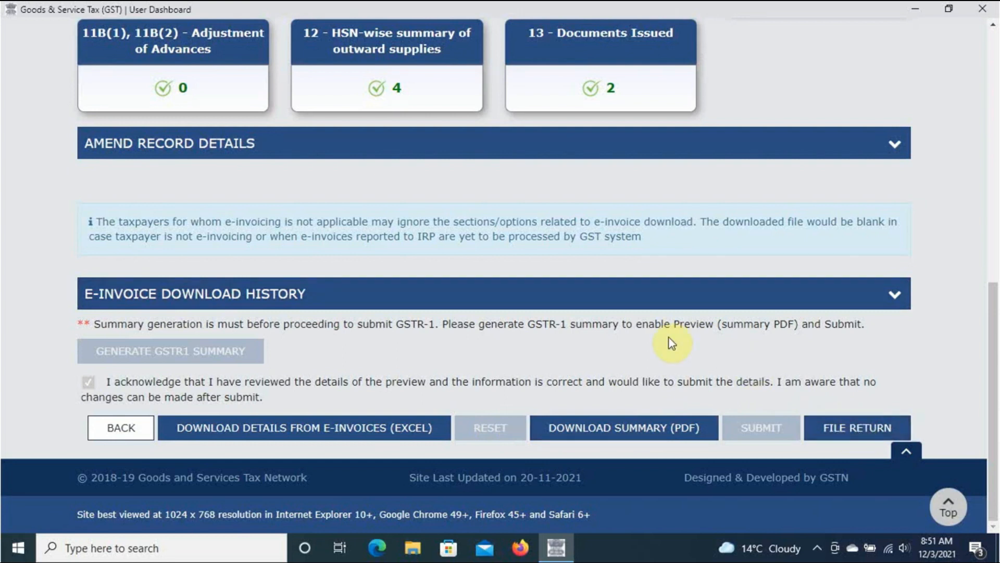
scroll(670, 342, up, 10)
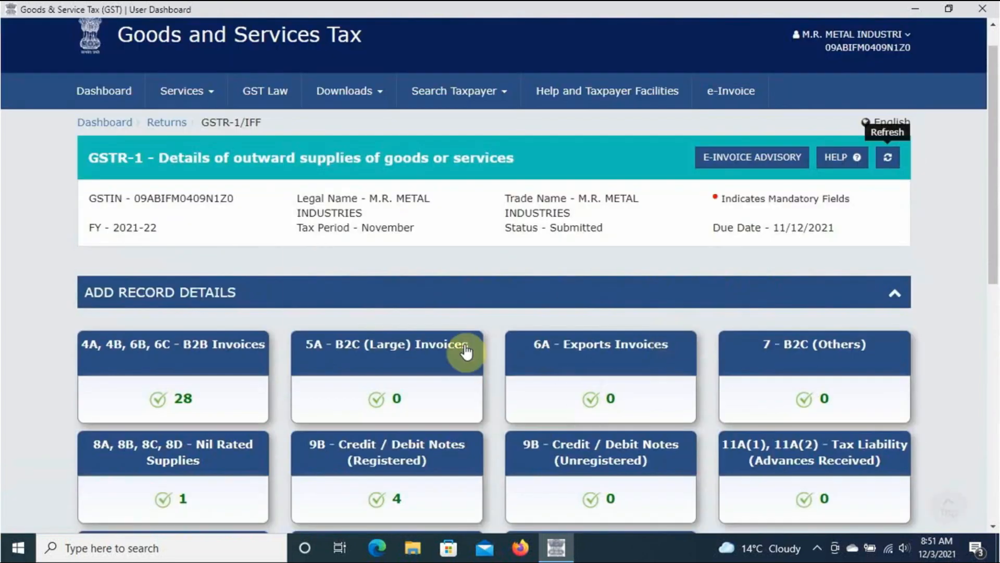
scroll(486, 355, down, 10)
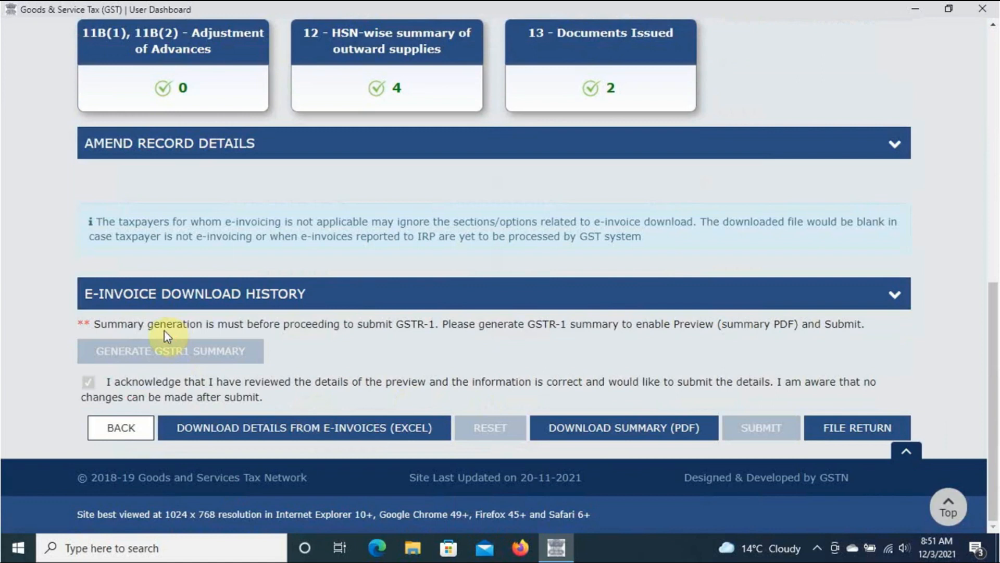
scroll(730, 376, up, 3)
scroll(729, 375, down, 3)
click(871, 429)
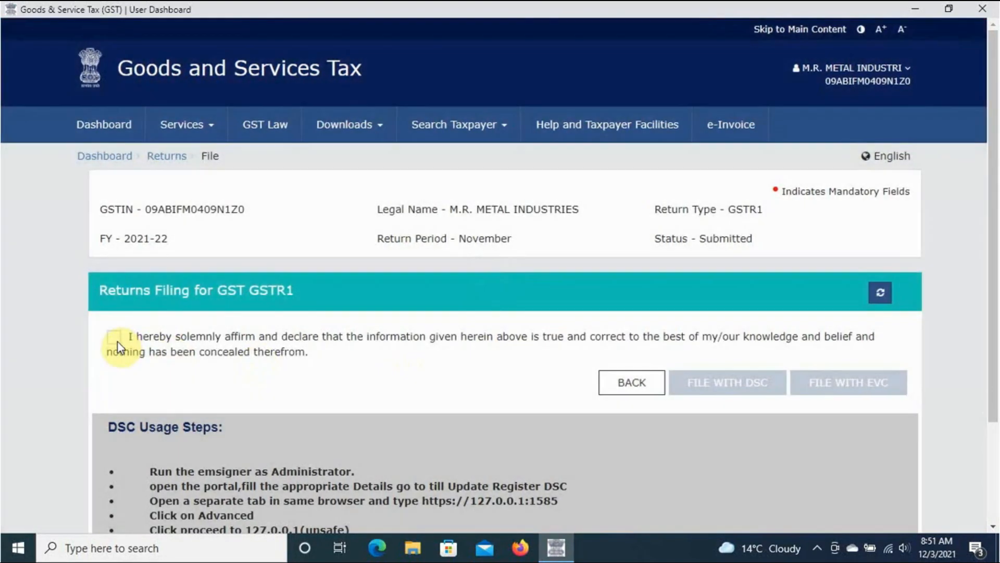
click(116, 339)
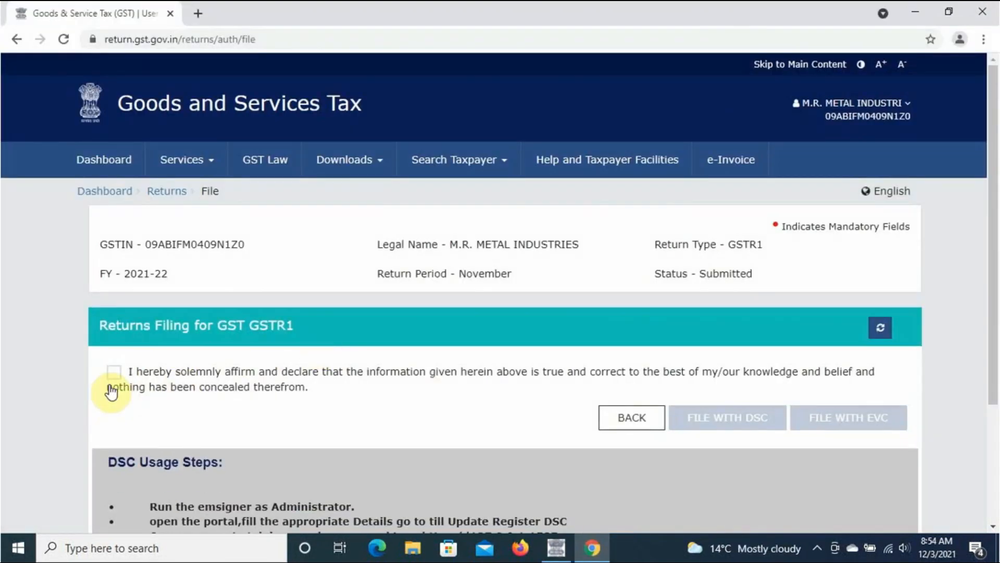
click(114, 371)
click(183, 428)
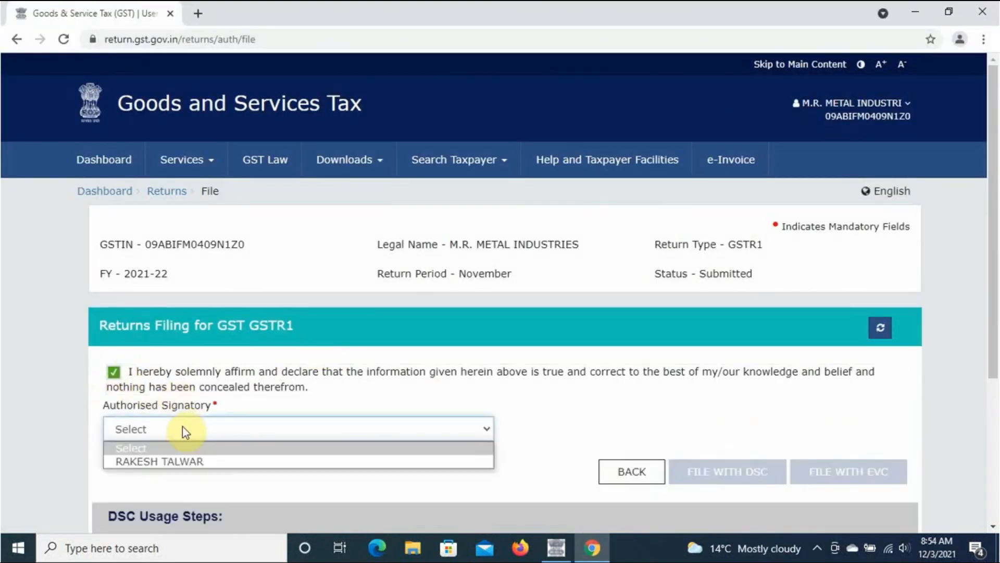
click(186, 461)
click(371, 400)
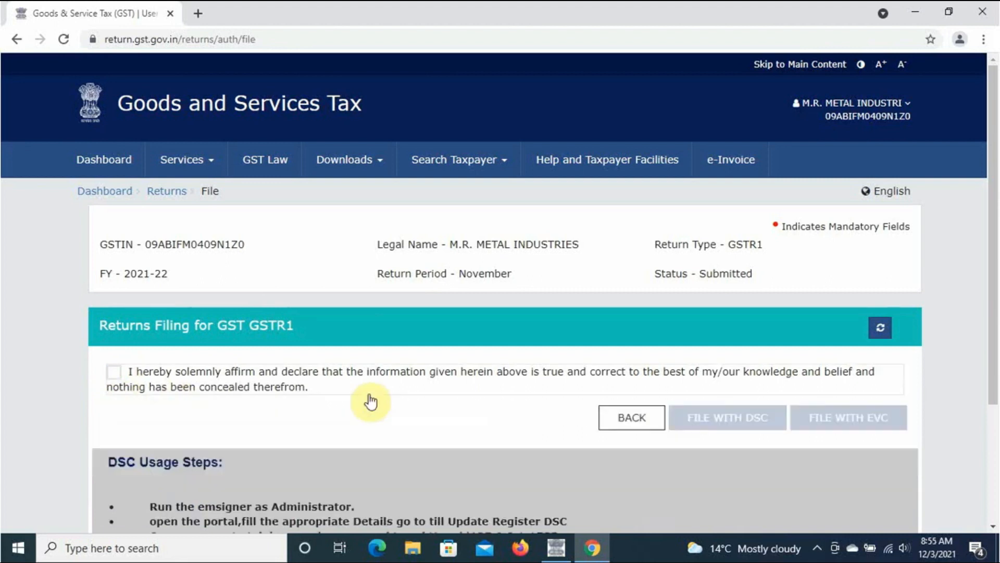
Affirm the declaration that the return information is true and correct, and choose the authorised signatory.
click(115, 372)
click(199, 429)
click(197, 462)
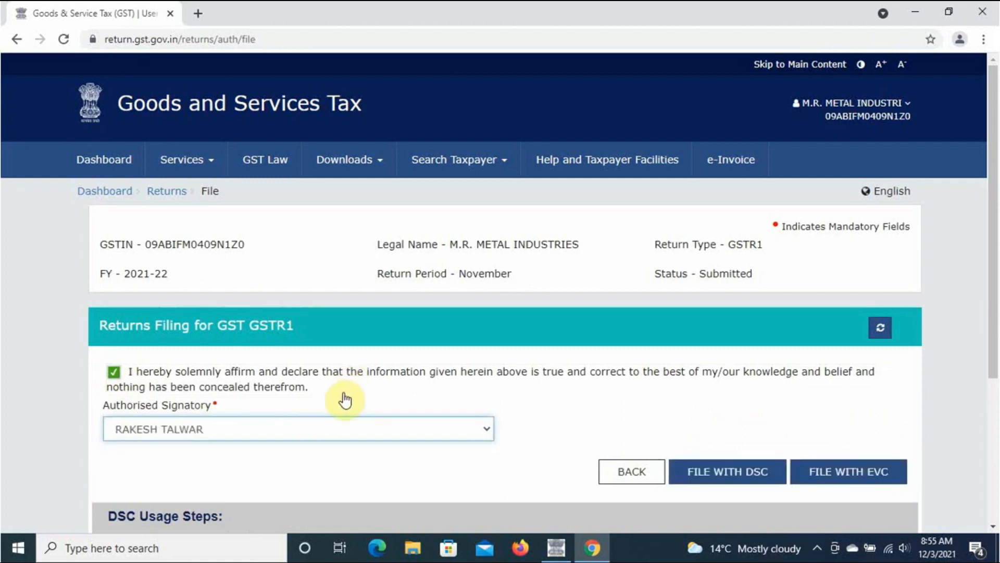
click(362, 478)
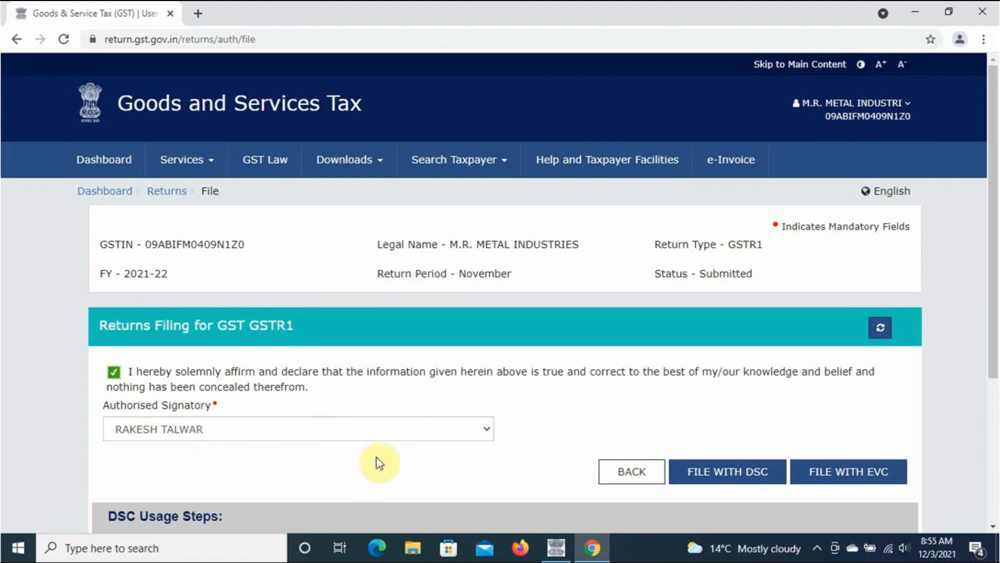
File the GSTR-1 with DSC, agree to proceed, and sign with the authorised signatory's certificate.
scroll(376, 458, down, 3)
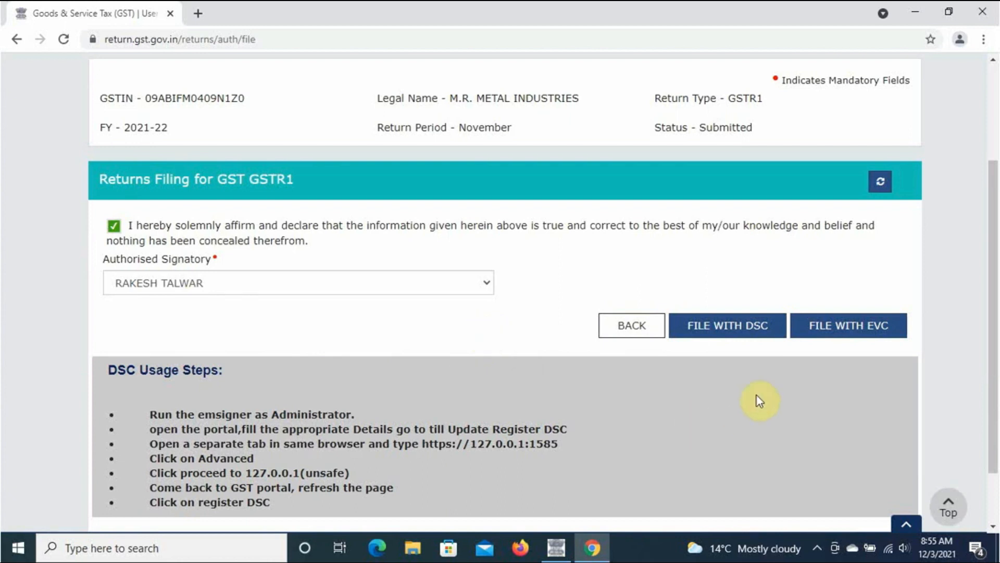
click(736, 329)
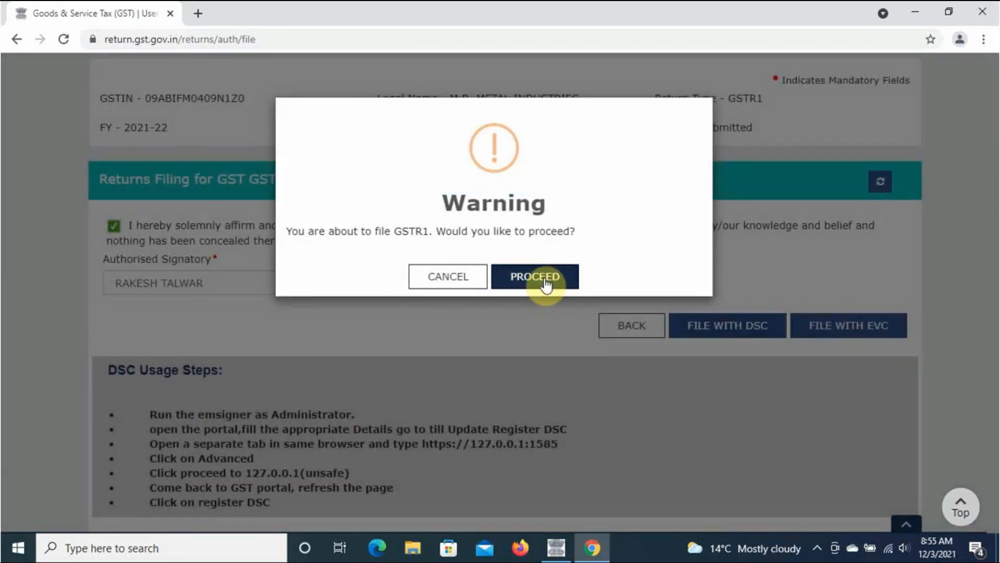
click(539, 280)
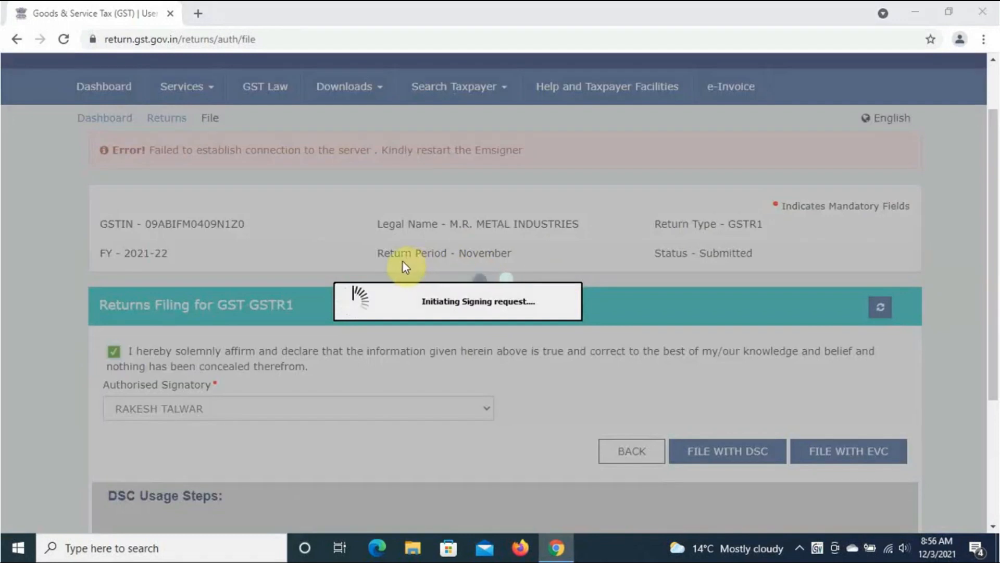
click(343, 320)
click(661, 395)
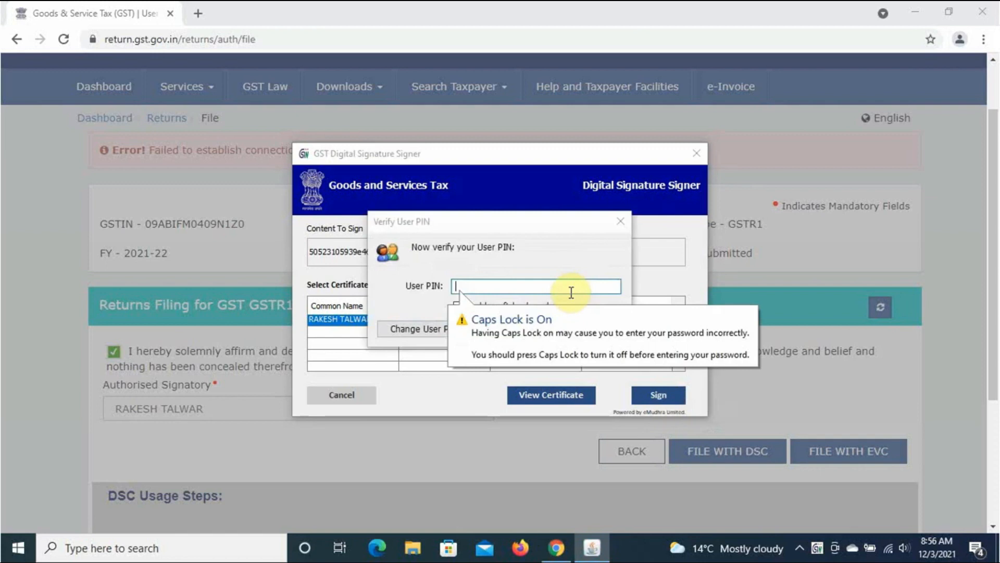
Turn off Caps Lock, enter the digital signature's User PIN and log in to complete the signing.
key(Caps_Lock)
text(•)
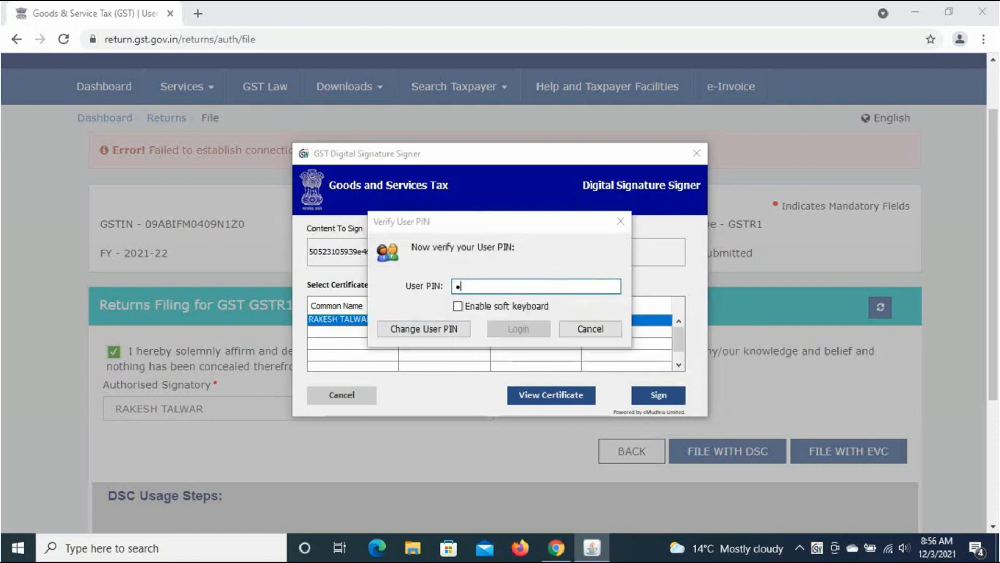
text(••••••••)
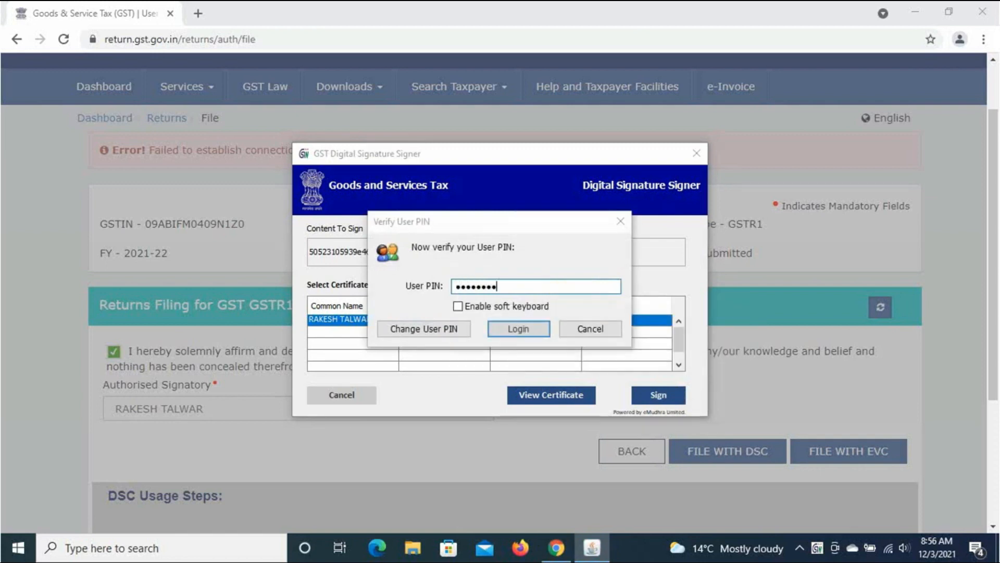
click(534, 331)
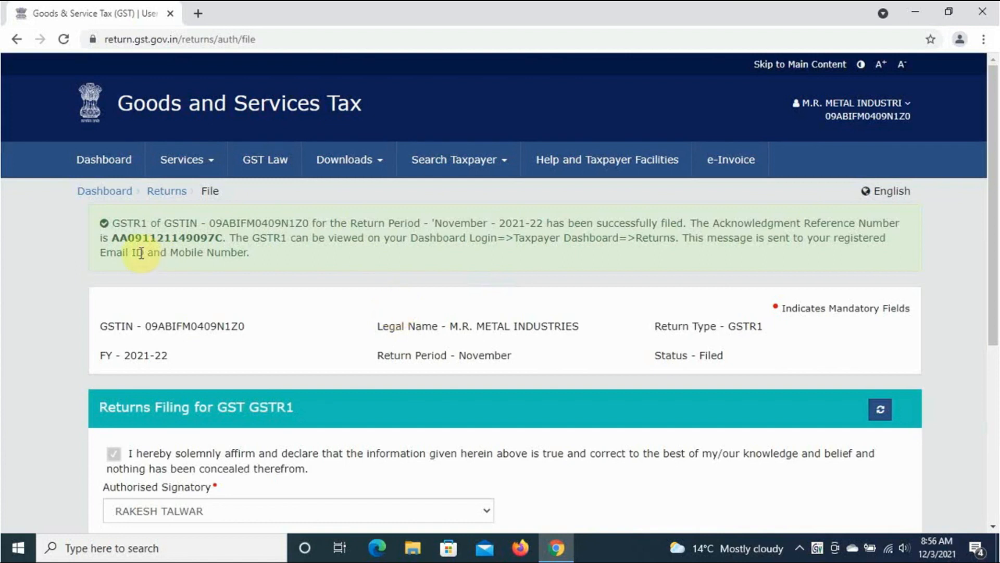
Return to the taxpayer dashboard and look over the ledger balance and turnover details.
click(112, 193)
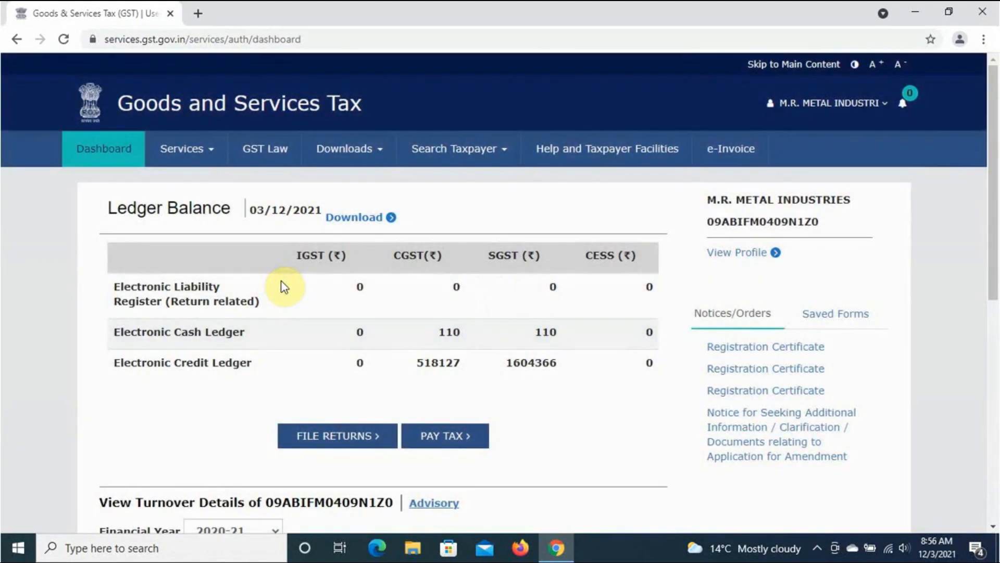
scroll(483, 336, down, 8)
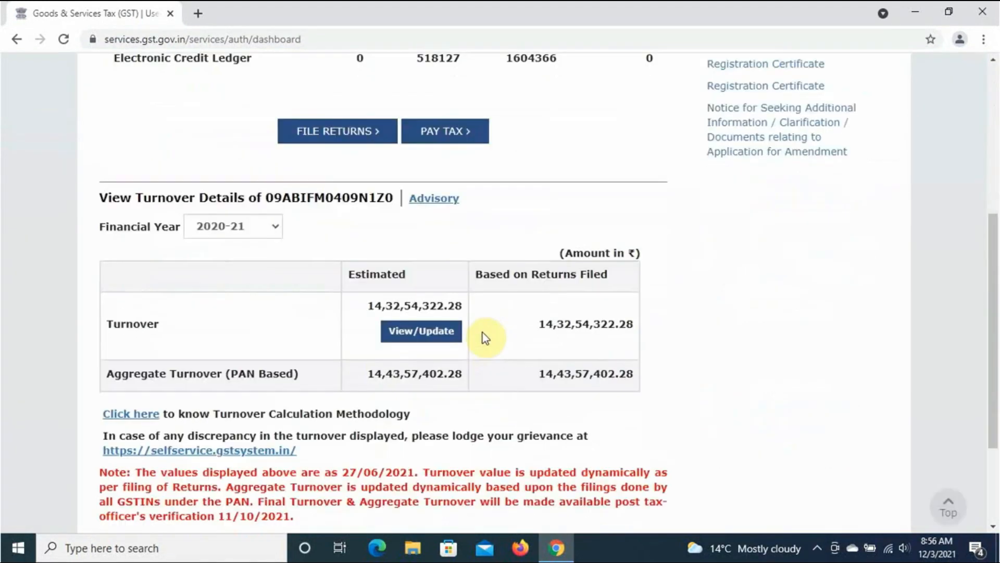